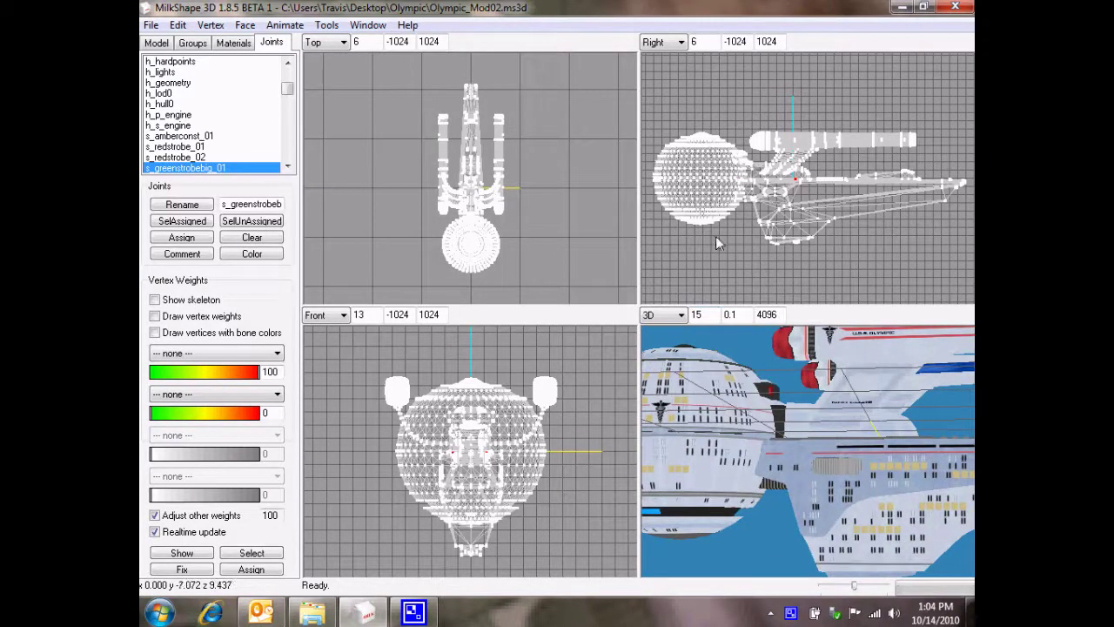
Select the entire ship model and hide it in all views.
click(157, 43)
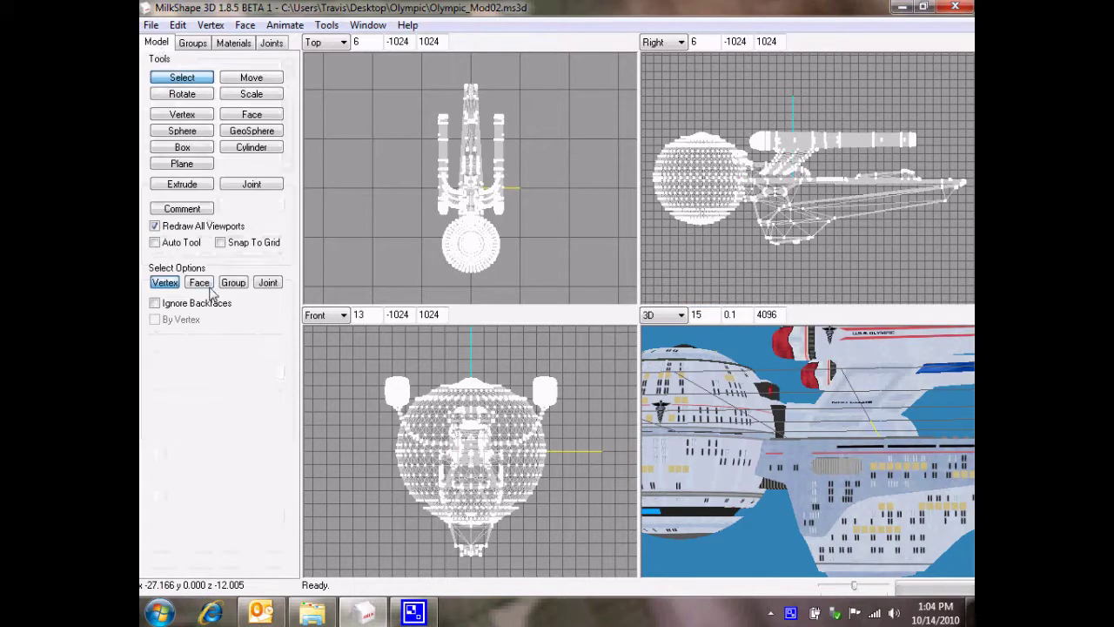
click(190, 45)
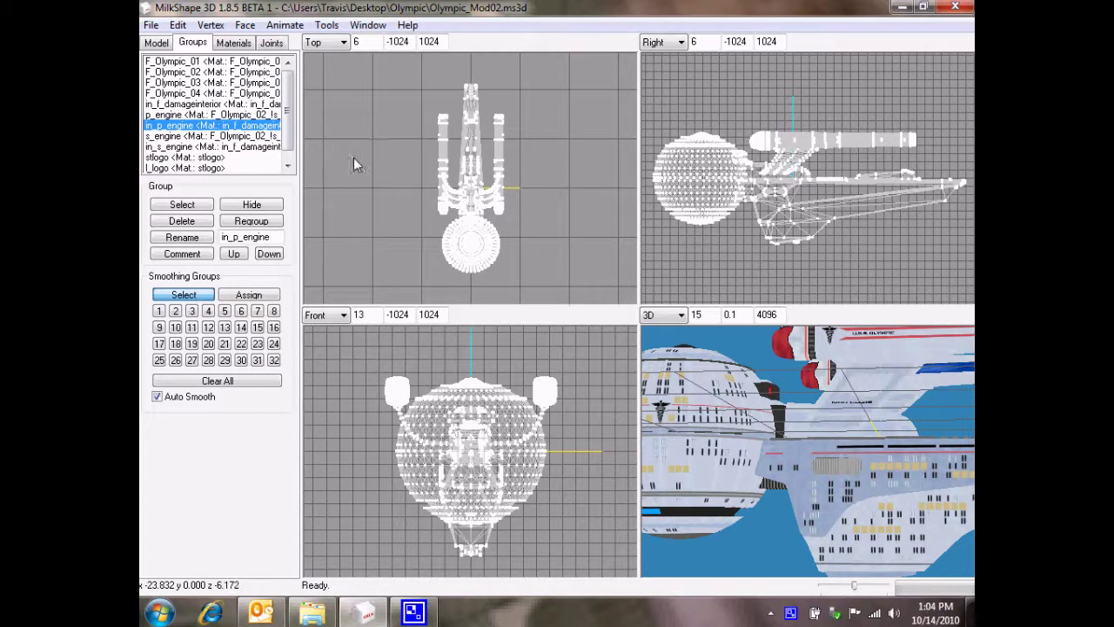
key(ctrl+a)
key(Delete)
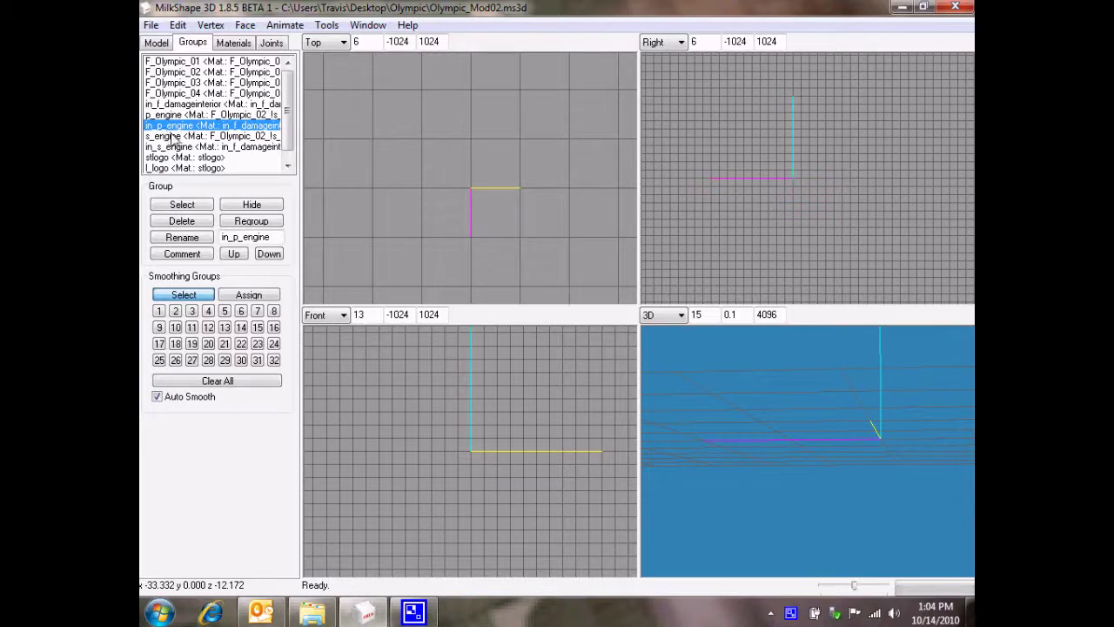
Unhide the in_p_engine and p_engine groups so only this engine is shown.
click(245, 204)
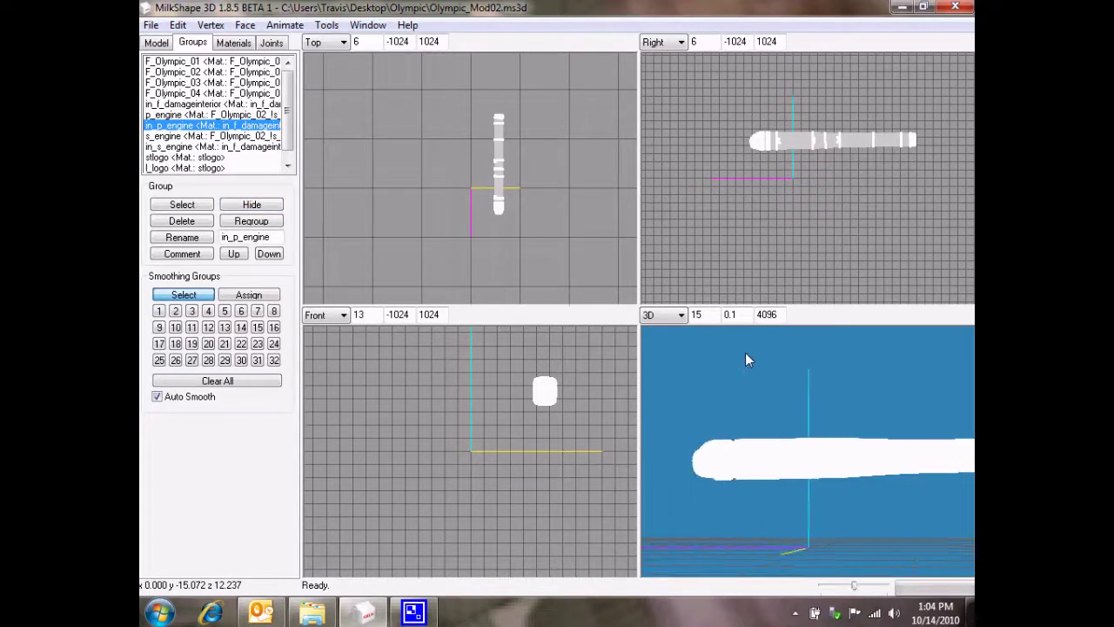
click(176, 116)
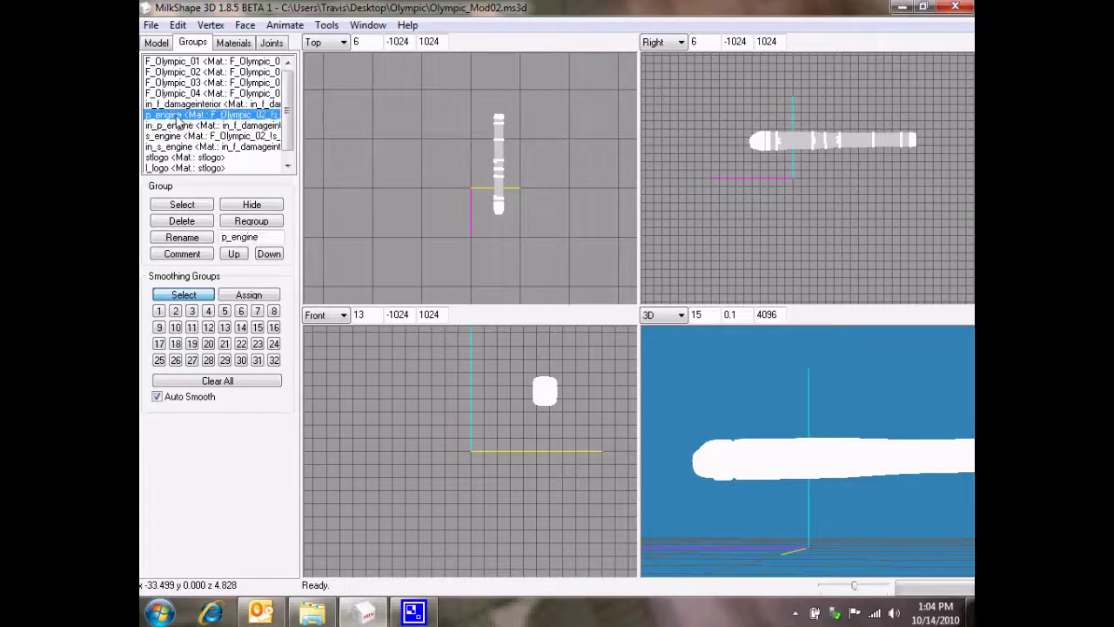
click(251, 203)
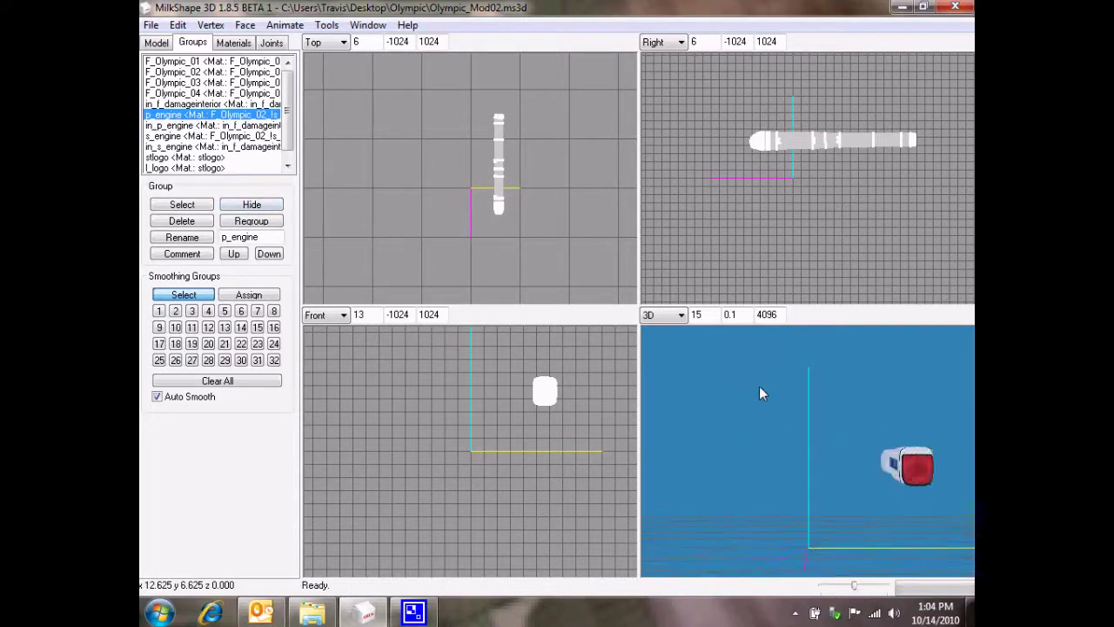
Select the engine's vertices and frame the selection in the Front, Top and Right views.
drag(519, 374, 575, 420)
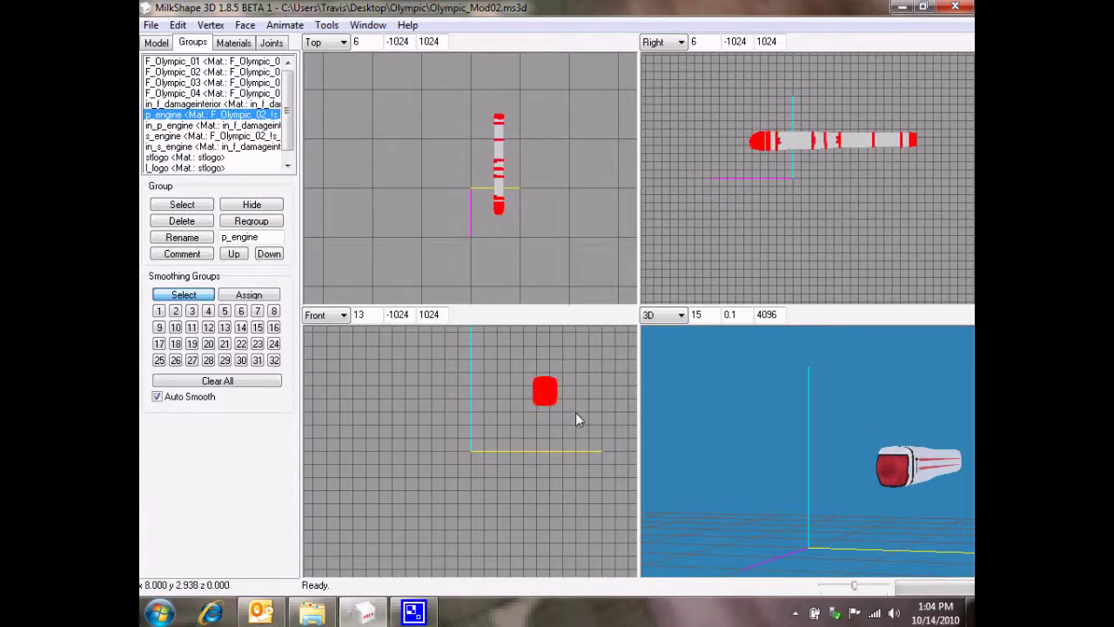
right_click(545, 396)
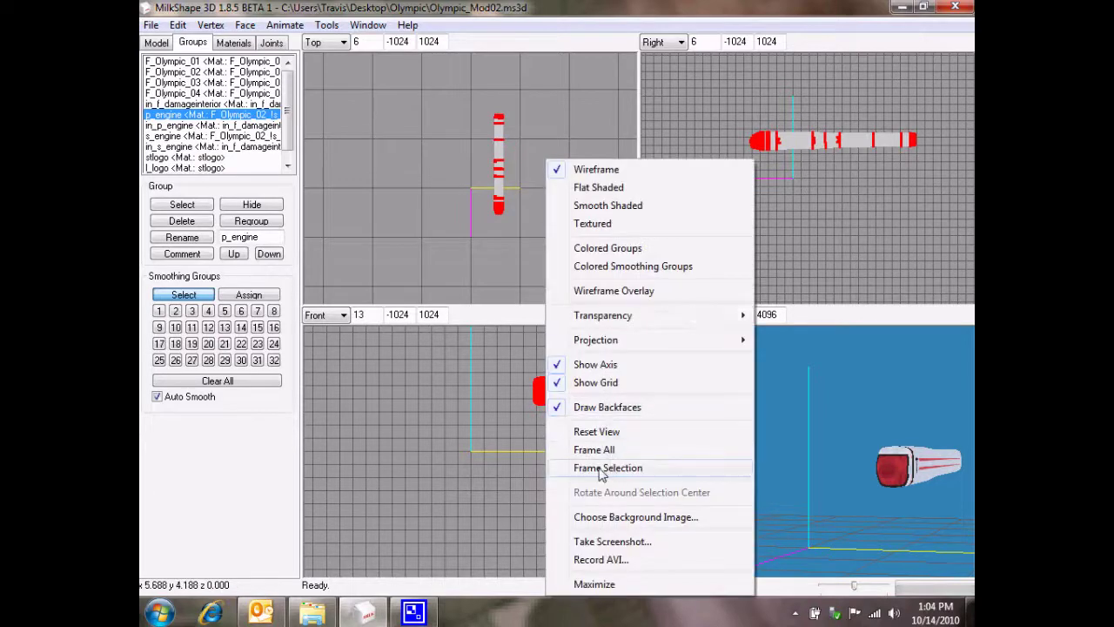
click(610, 468)
right_click(491, 211)
drag(445, 106, 580, 240)
right_click(516, 218)
click(585, 466)
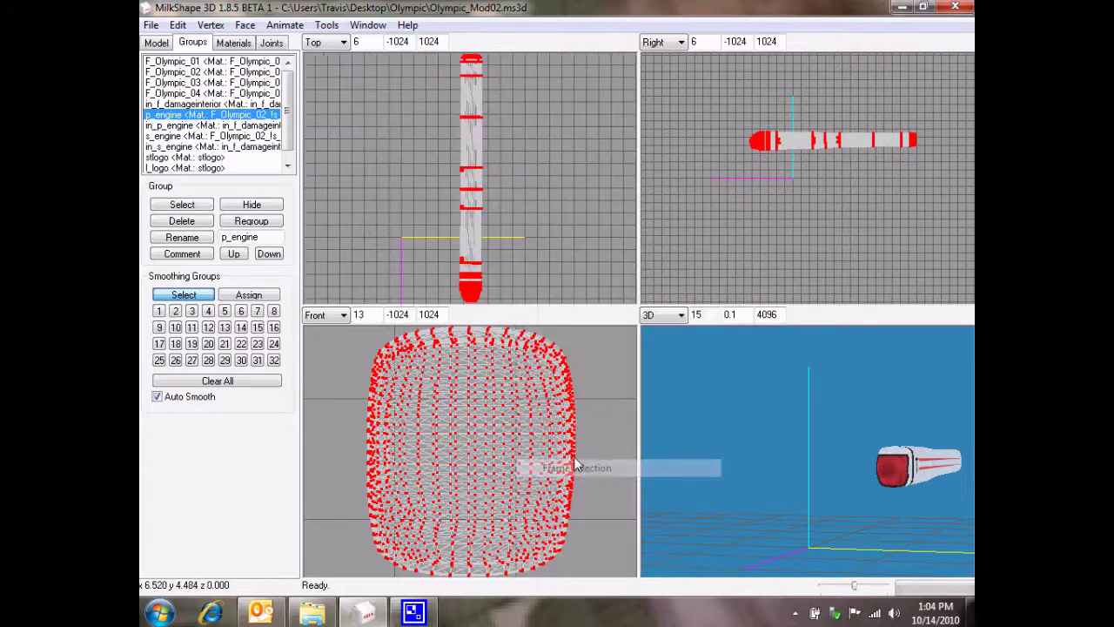
right_click(767, 139)
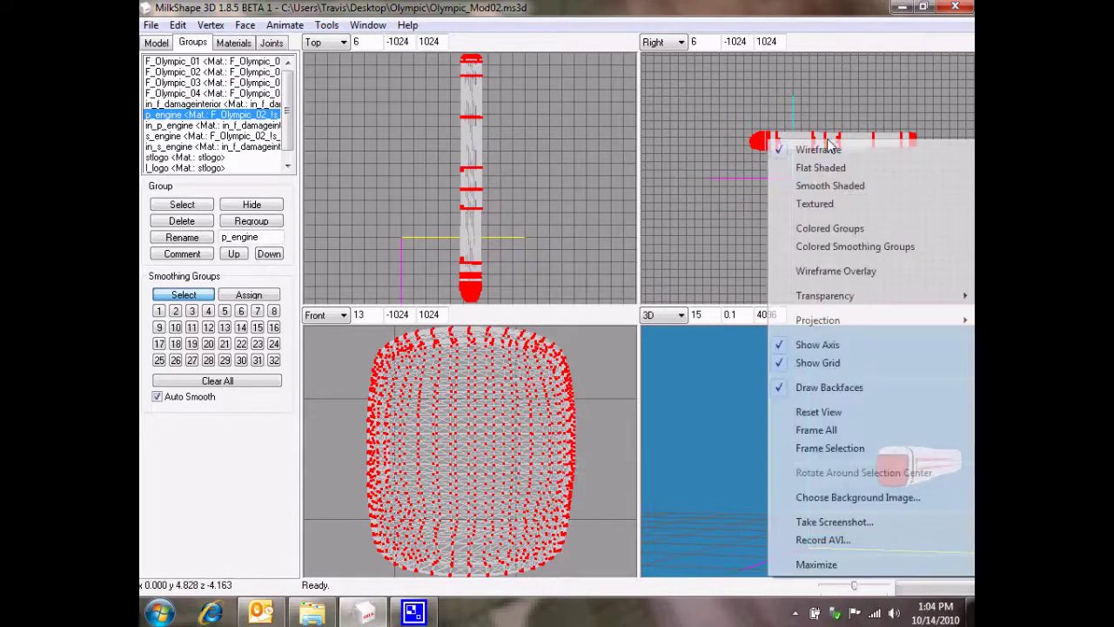
click(809, 448)
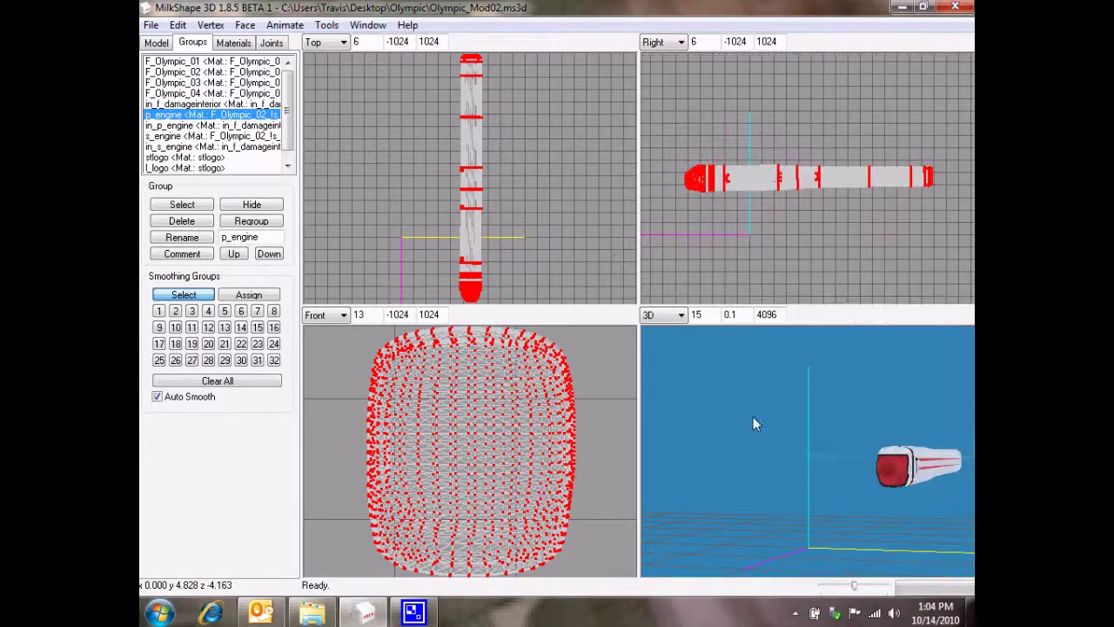
Deselect the engine and compare the p_engine shell with the in_p_engine interior by toggling p_engine's visibility, ending with it hidden.
double_click(174, 114)
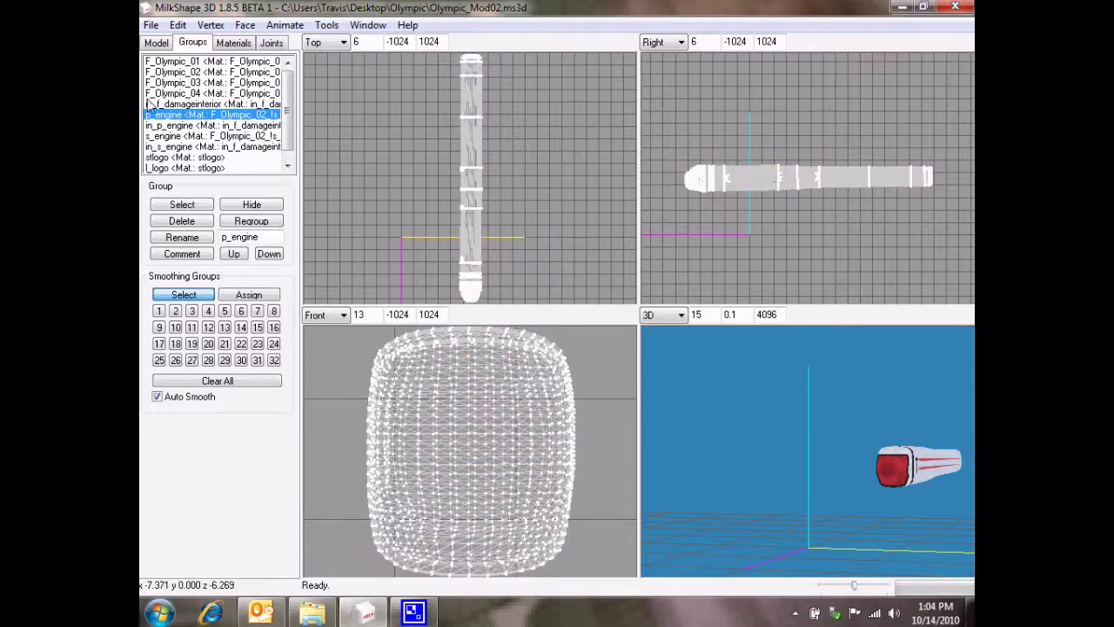
drag(939, 468, 864, 459)
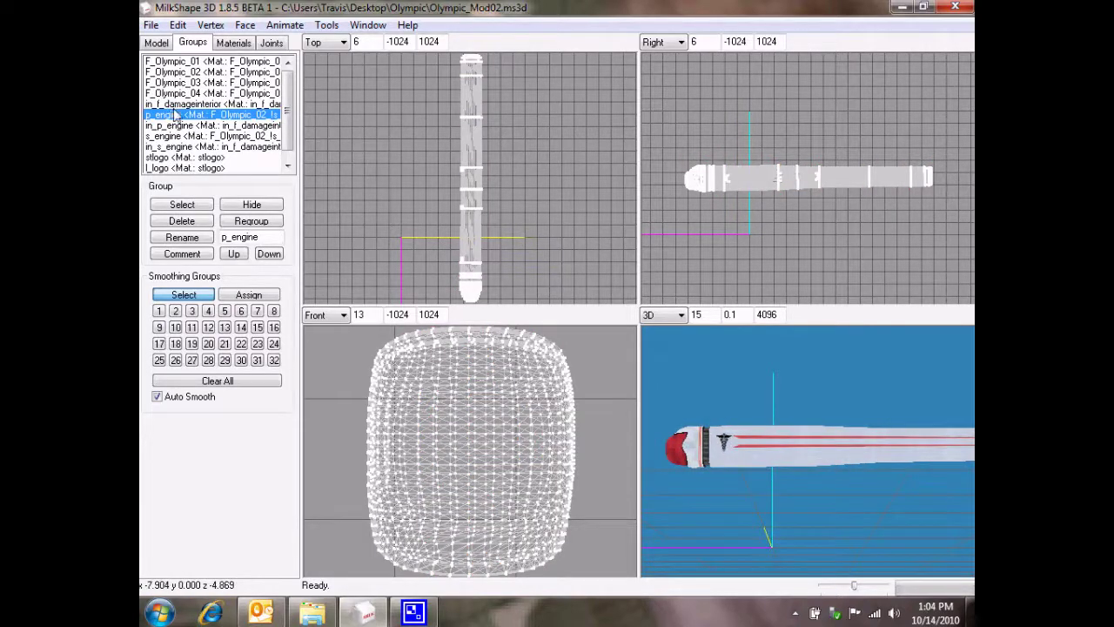
click(246, 205)
click(246, 205)
click(246, 205)
click(247, 206)
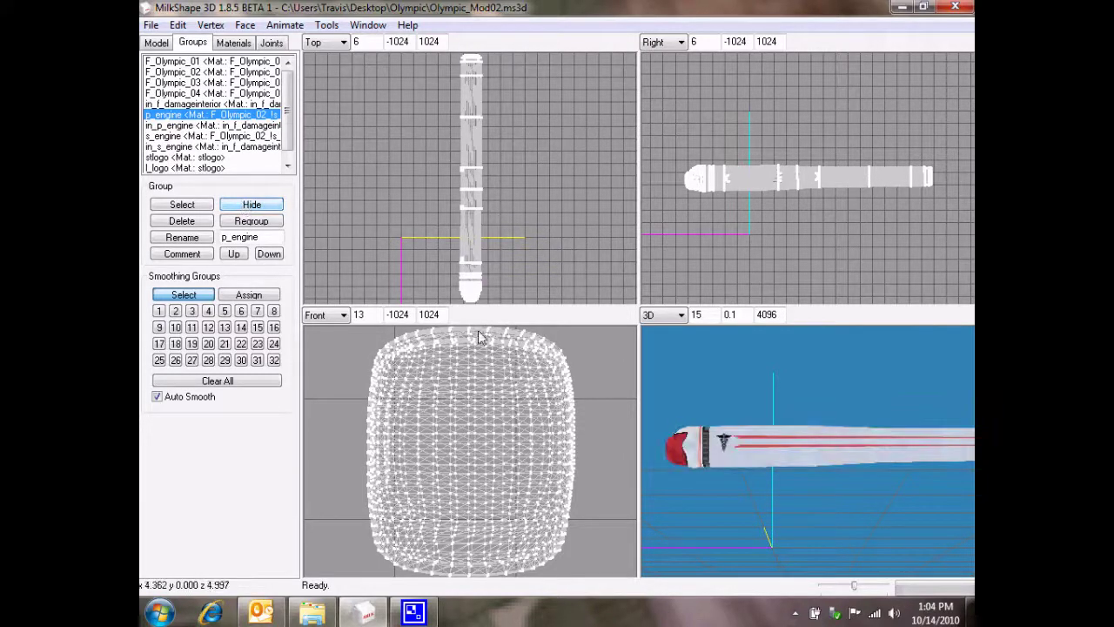
click(235, 205)
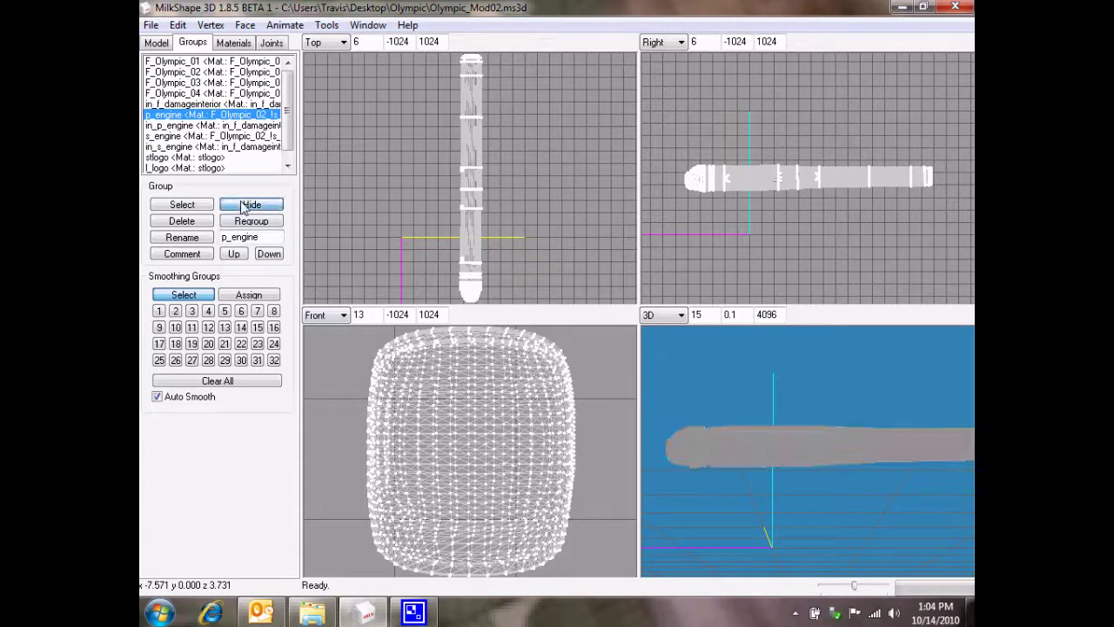
drag(679, 425, 717, 451)
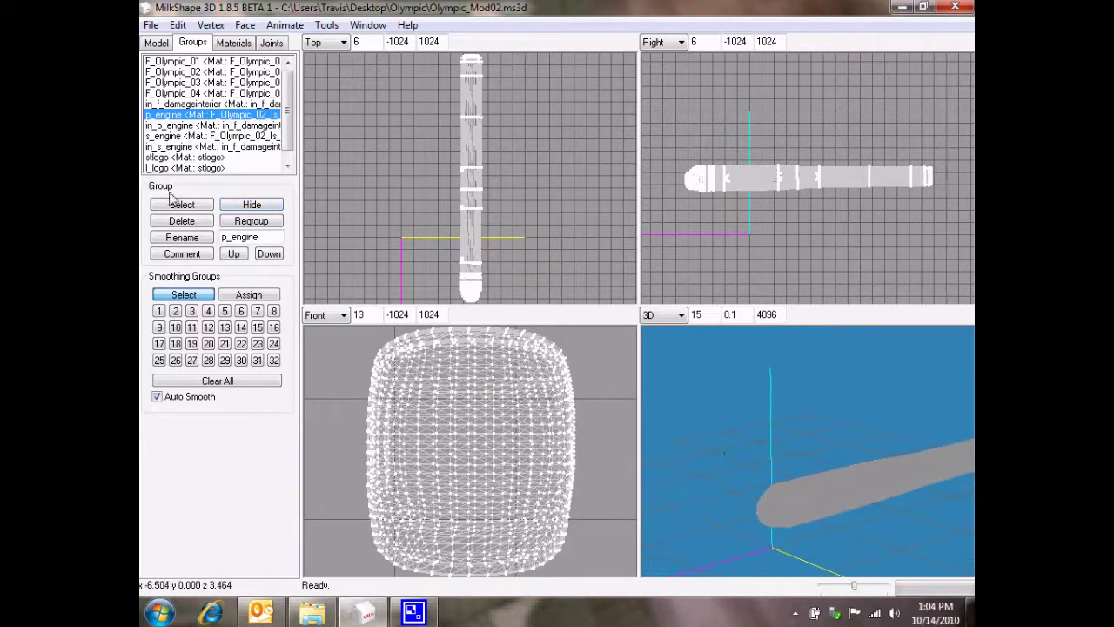
Hide the in_p_engine group and show the p_engine group in its place.
click(174, 147)
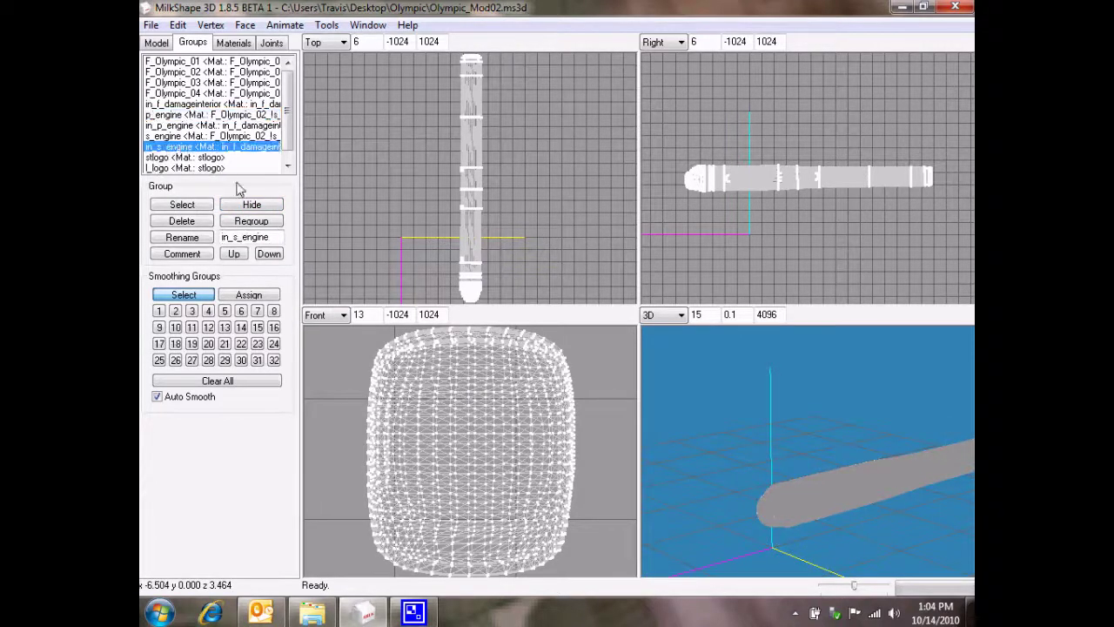
click(174, 124)
click(252, 206)
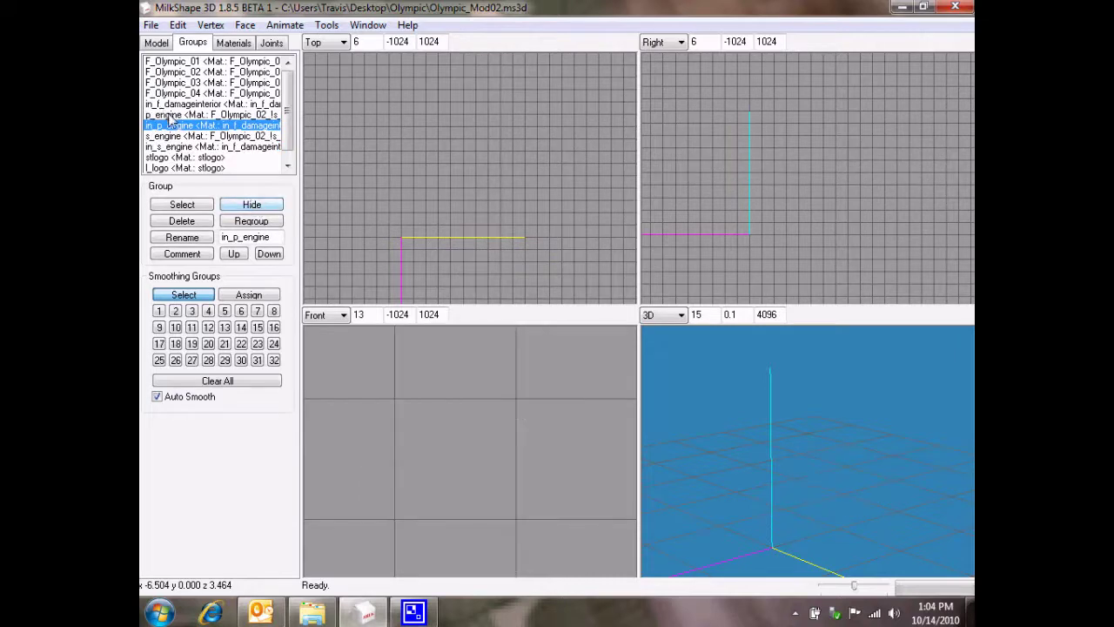
click(170, 115)
click(252, 205)
Select the p_engine group's geometry and duplicate it.
click(184, 206)
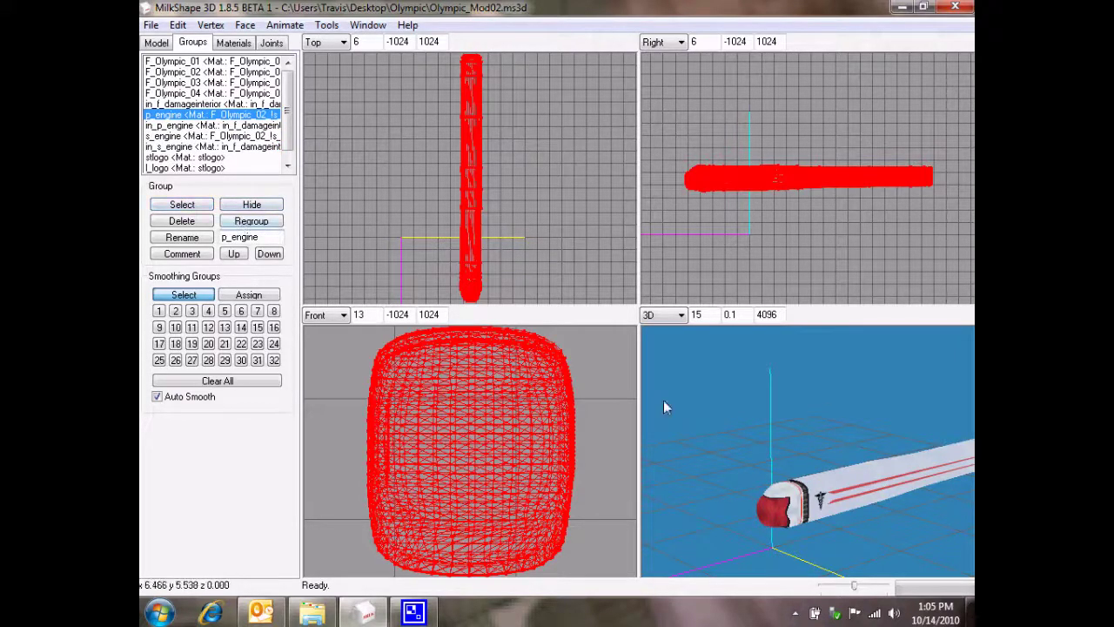
click(180, 26)
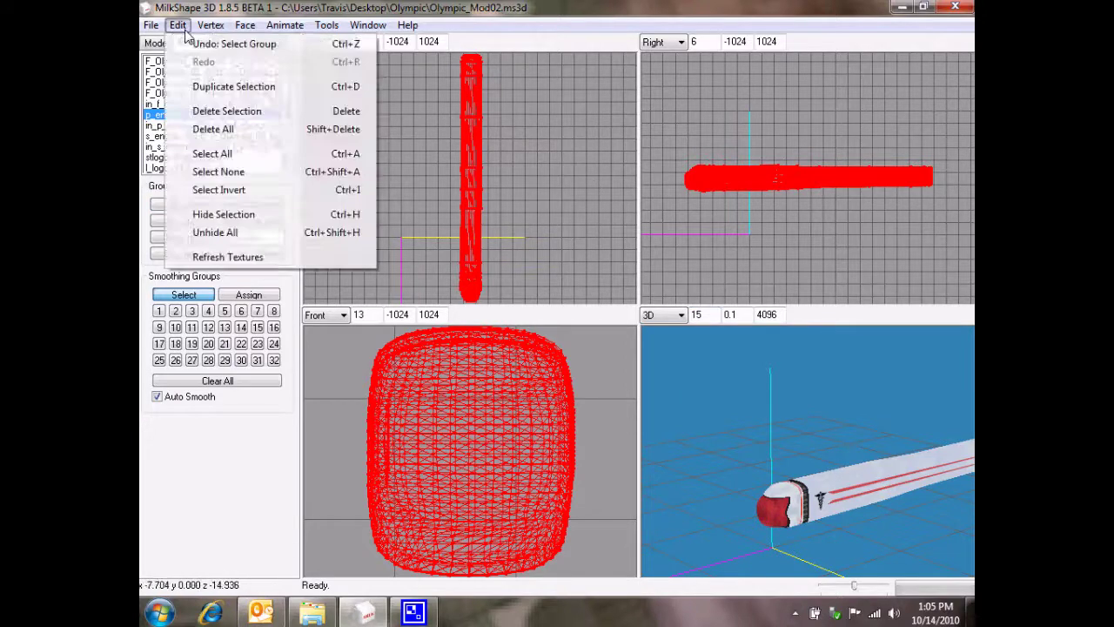
click(200, 90)
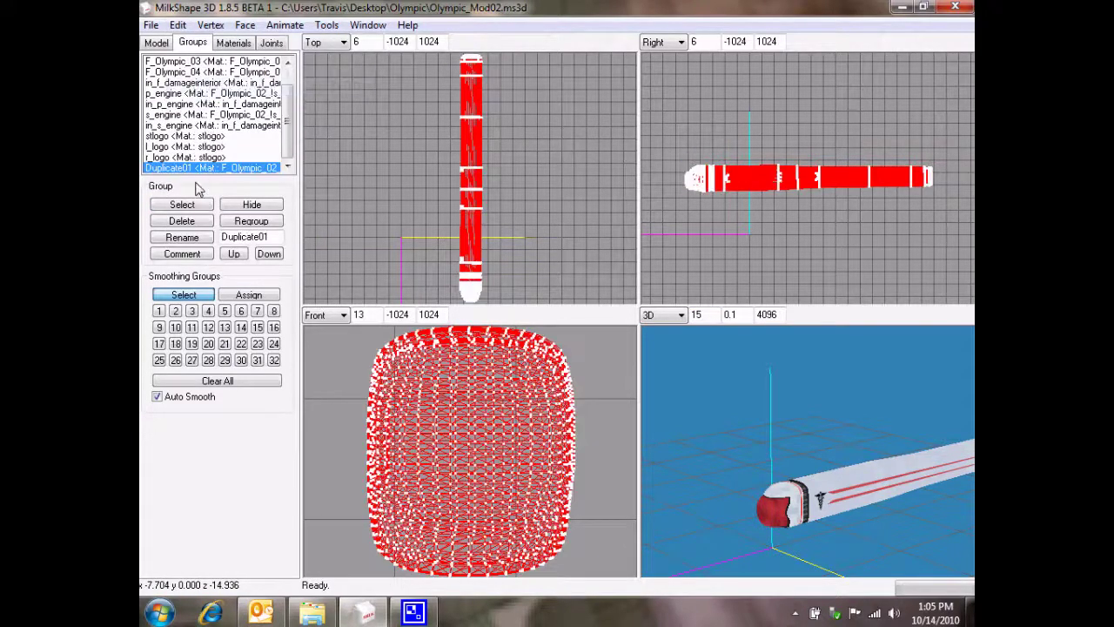
Hide the original p_engine group so that only its duplicate is displayed.
click(170, 94)
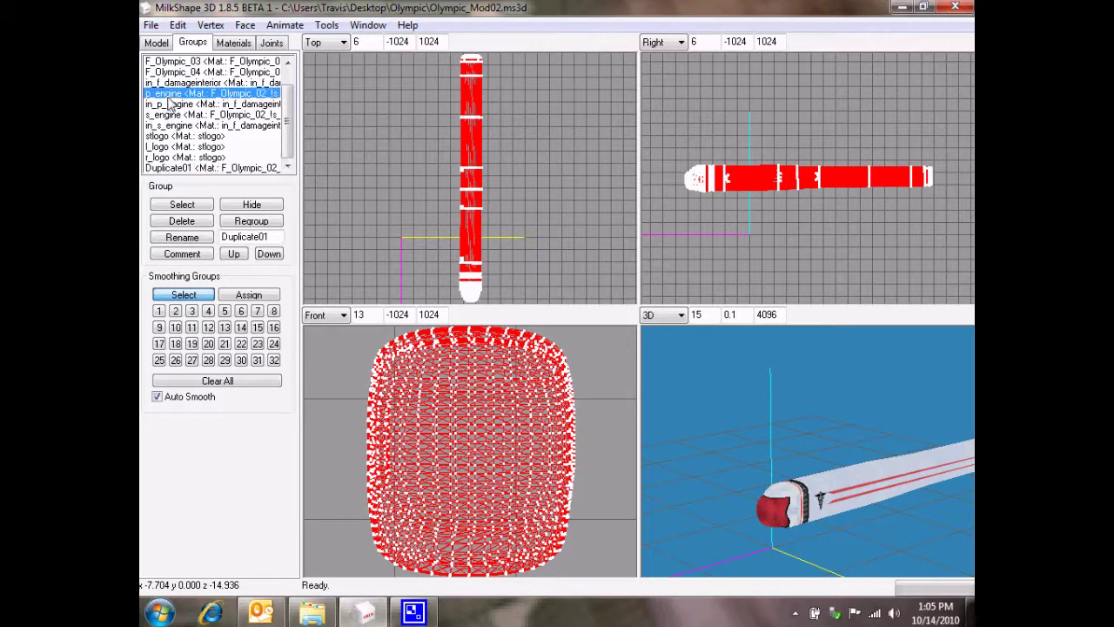
click(259, 205)
drag(818, 483, 787, 419)
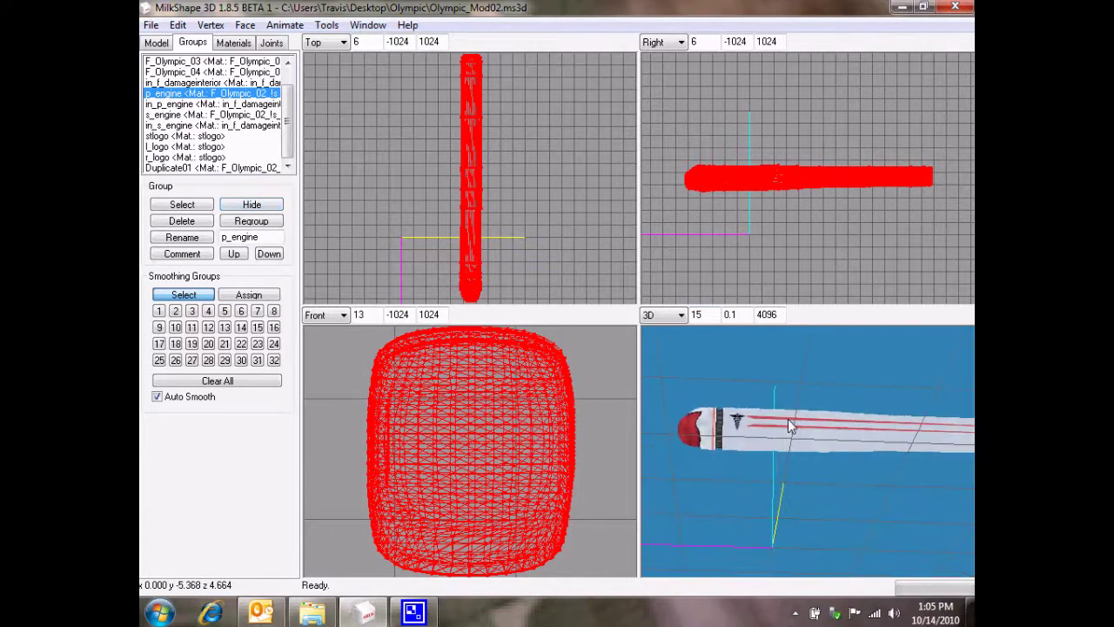
Reverse the vertex order of the faces in the Duplicate01 group.
click(175, 168)
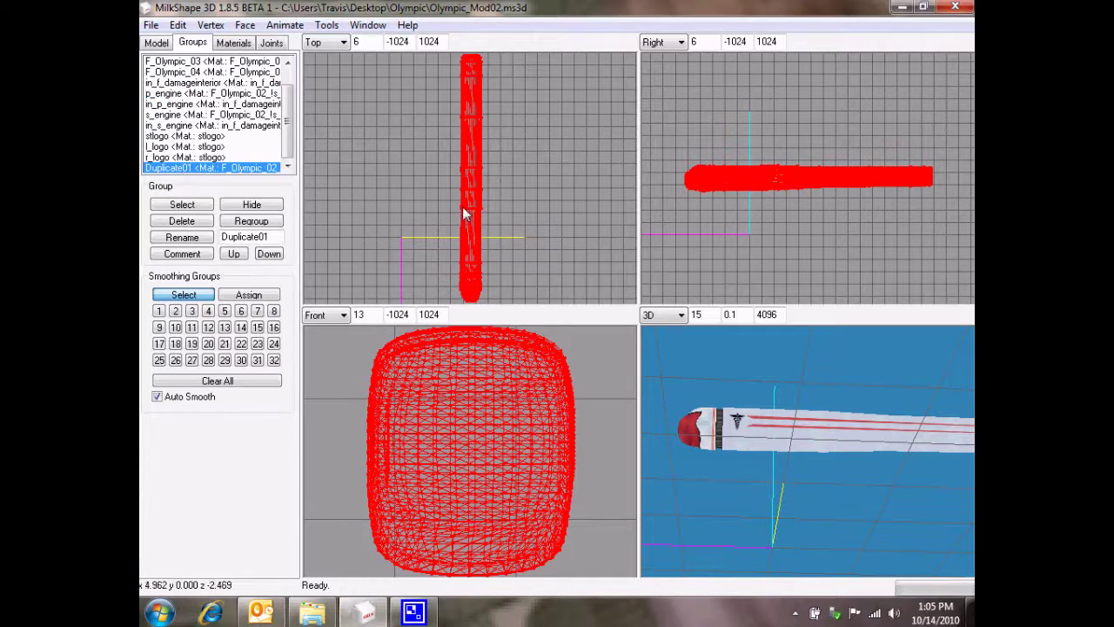
drag(738, 419, 771, 429)
click(244, 26)
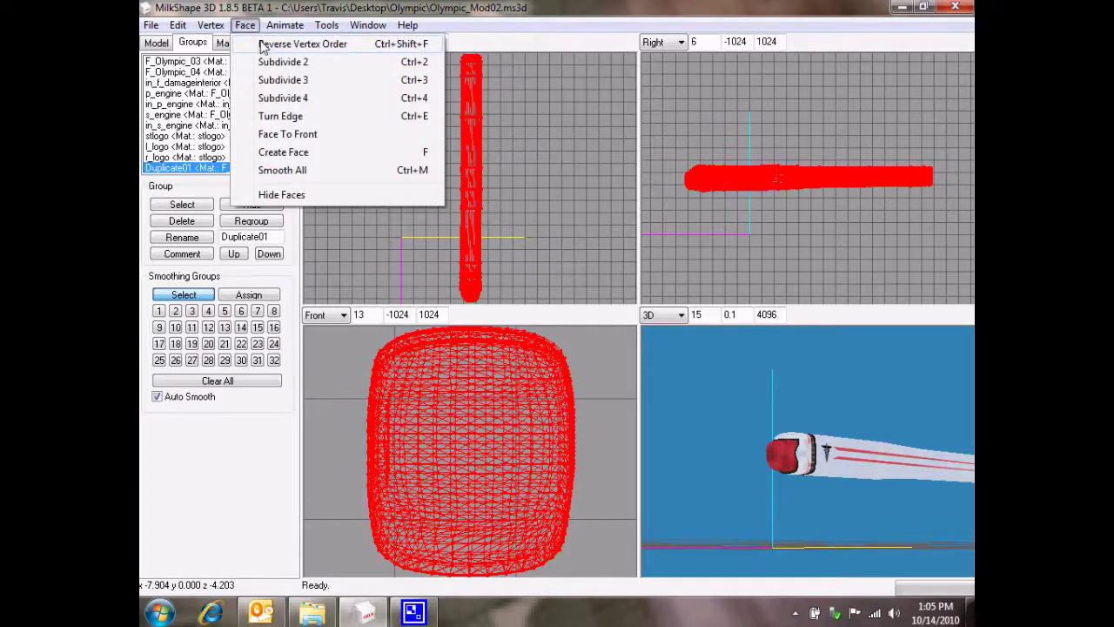
click(295, 44)
drag(750, 376, 731, 376)
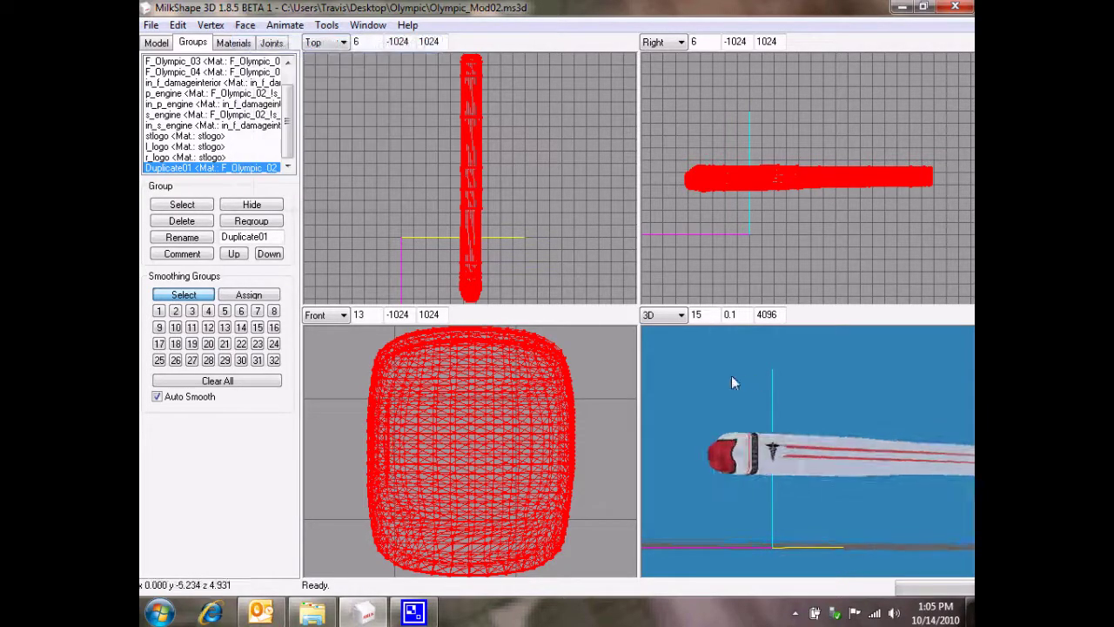
Turn off Draw Backfaces in the 3D view and inspect the inside of the duplicated engine.
right_click(731, 382)
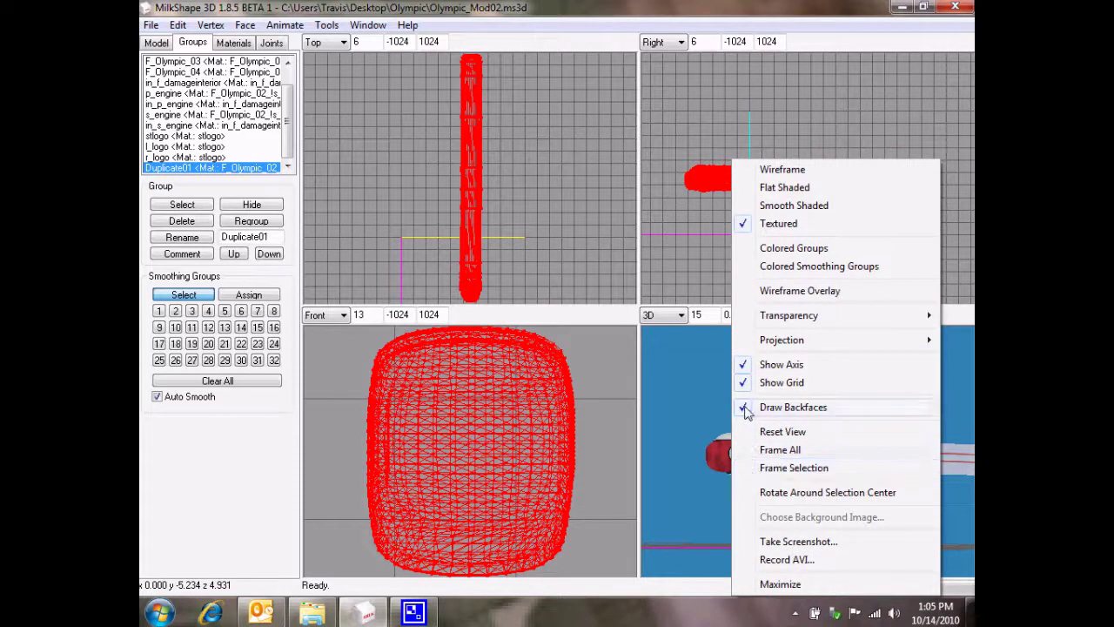
click(746, 407)
mouse_move(744, 405)
mouse_down()
mouse_move(801, 444)
mouse_move(871, 449)
mouse_move(809, 439)
mouse_move(838, 422)
mouse_move(739, 488)
mouse_move(780, 487)
mouse_move(716, 485)
mouse_up()
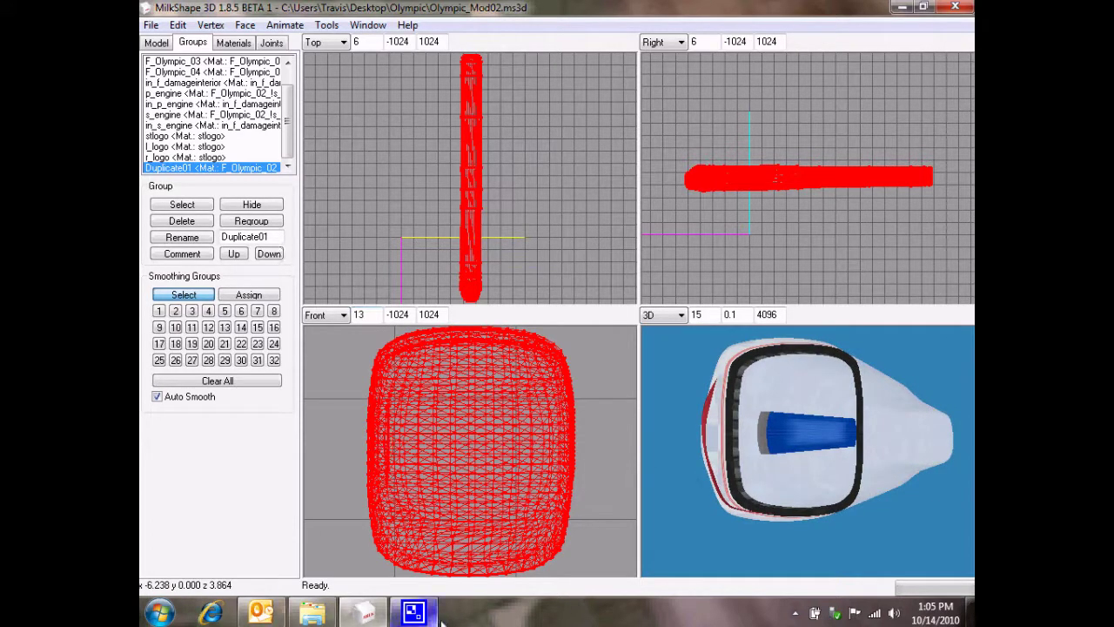
click(795, 613)
right_click(811, 534)
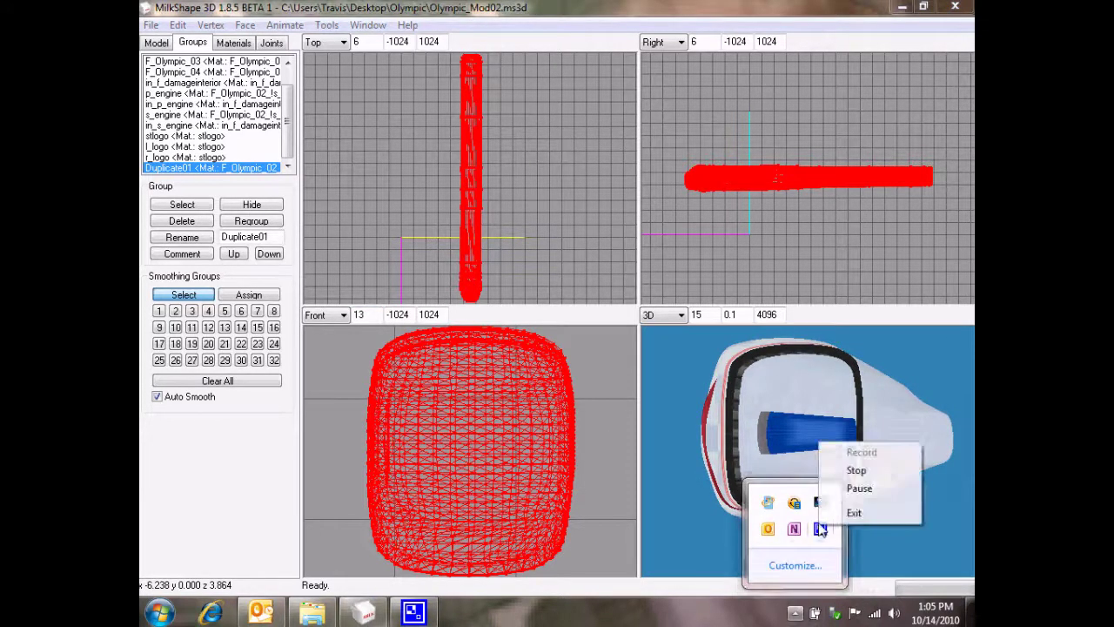
click(842, 489)
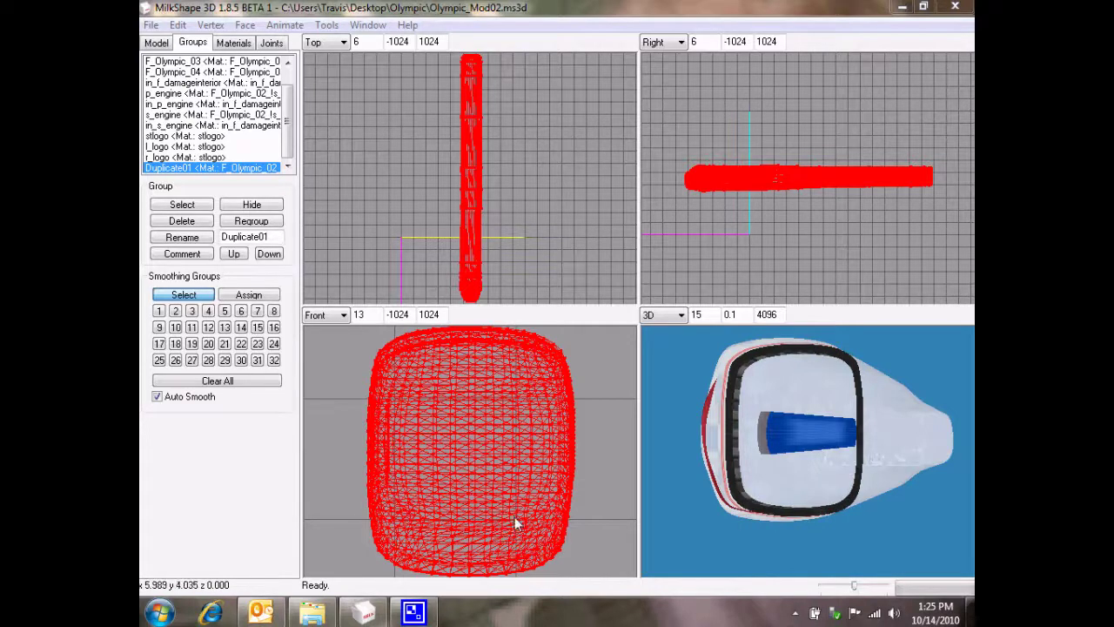
Inspect the reversed engine shell from the front and delete the Duplicate01 group.
mouse_move(736, 458)
mouse_down()
mouse_move(789, 457)
mouse_move(731, 449)
mouse_move(732, 464)
mouse_move(729, 455)
mouse_move(759, 453)
mouse_move(734, 452)
mouse_move(735, 467)
mouse_up()
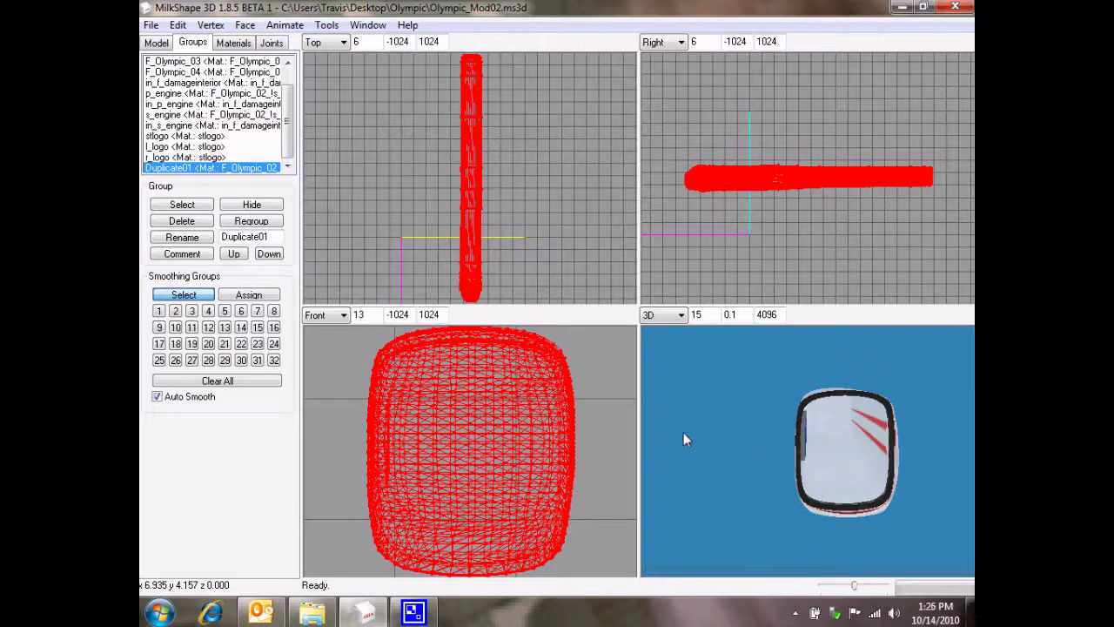
click(257, 224)
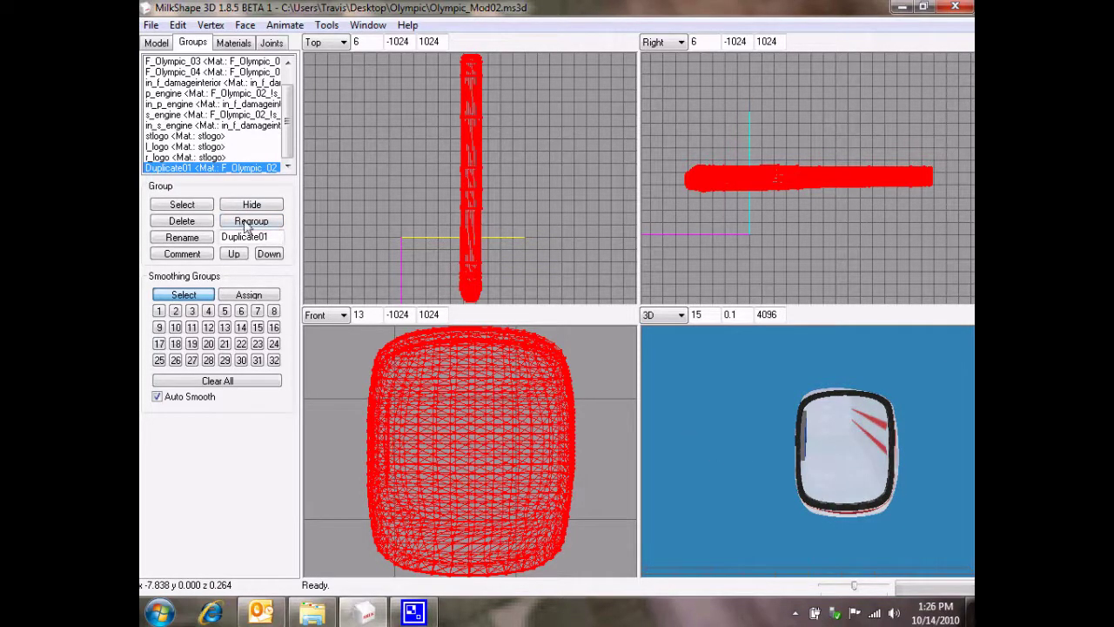
click(179, 223)
Unhide the p_engine group and select its geometry.
click(182, 94)
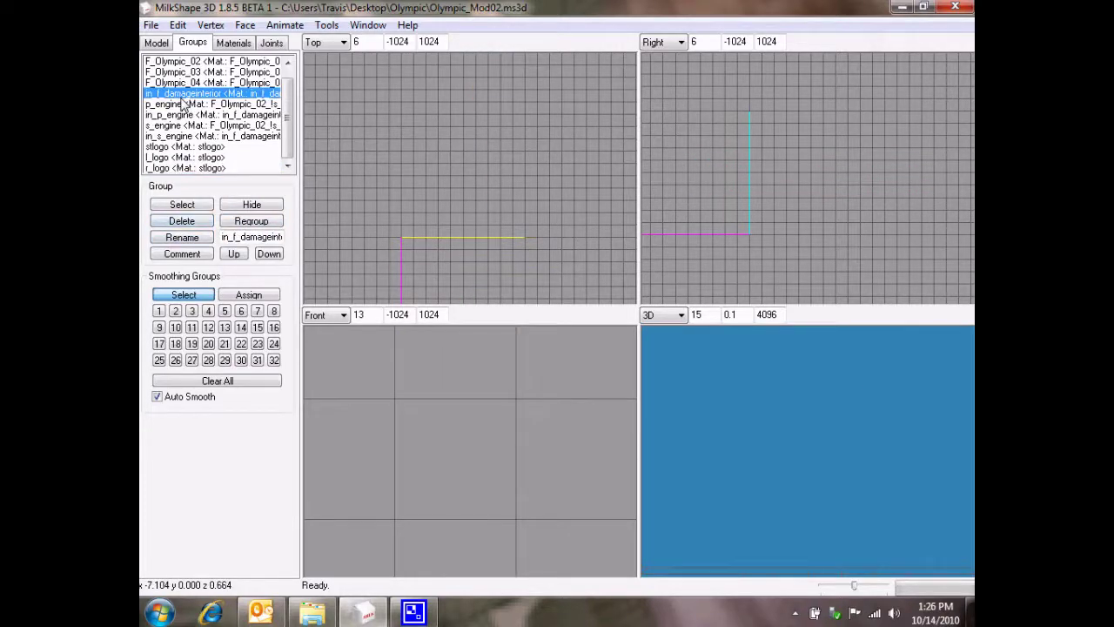
click(183, 104)
click(252, 206)
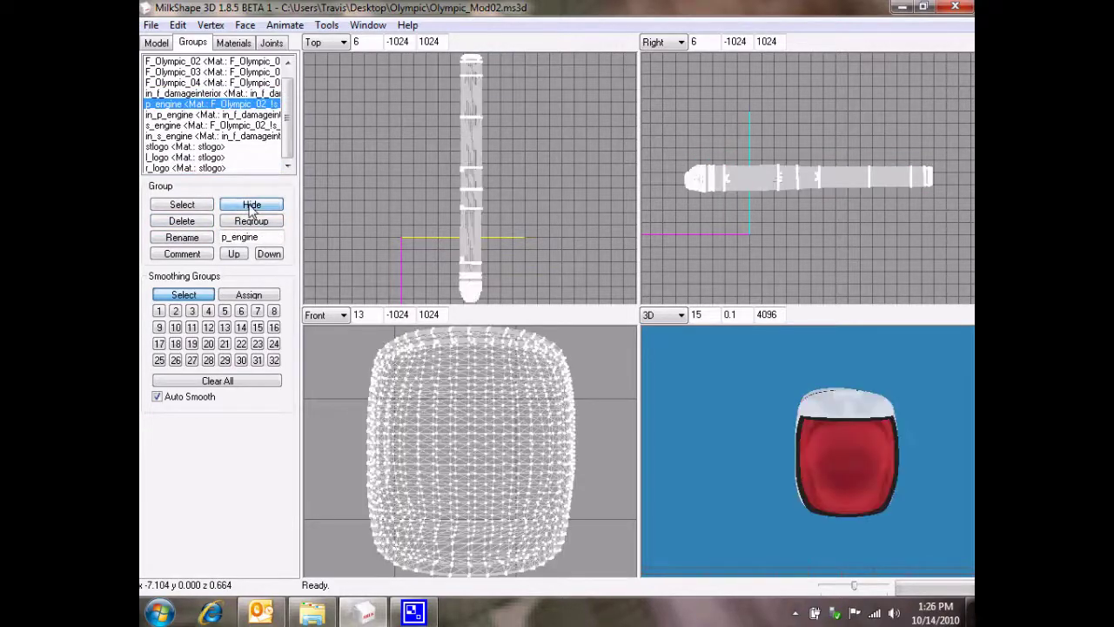
drag(908, 420, 676, 361)
double_click(188, 107)
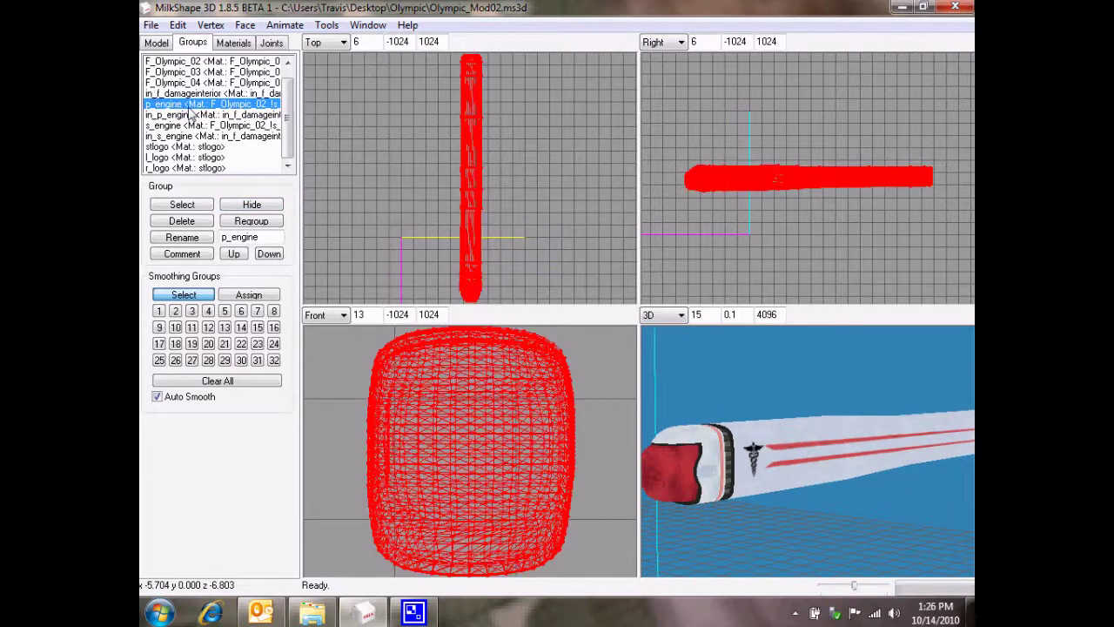
Duplicate the selected engine geometry and hide the original p_engine group.
click(177, 25)
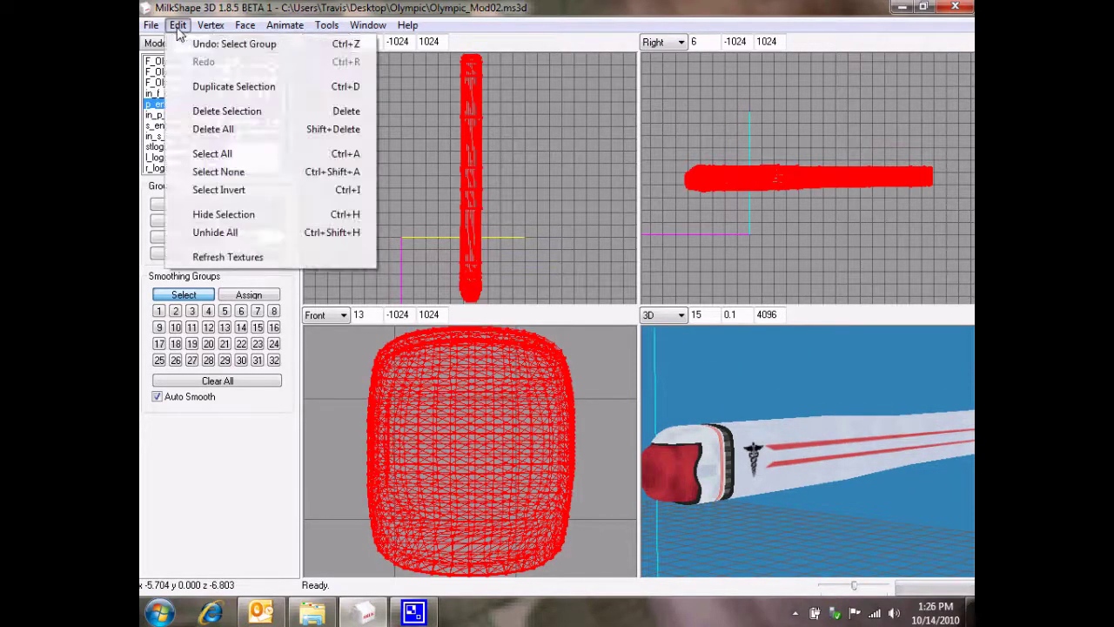
click(235, 88)
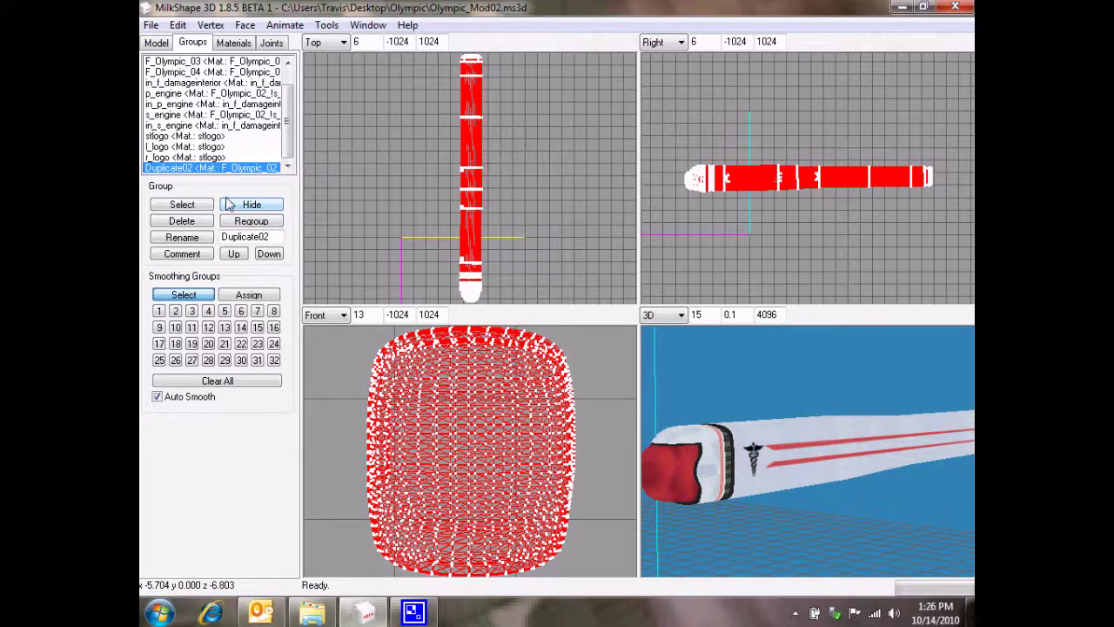
click(172, 127)
click(183, 93)
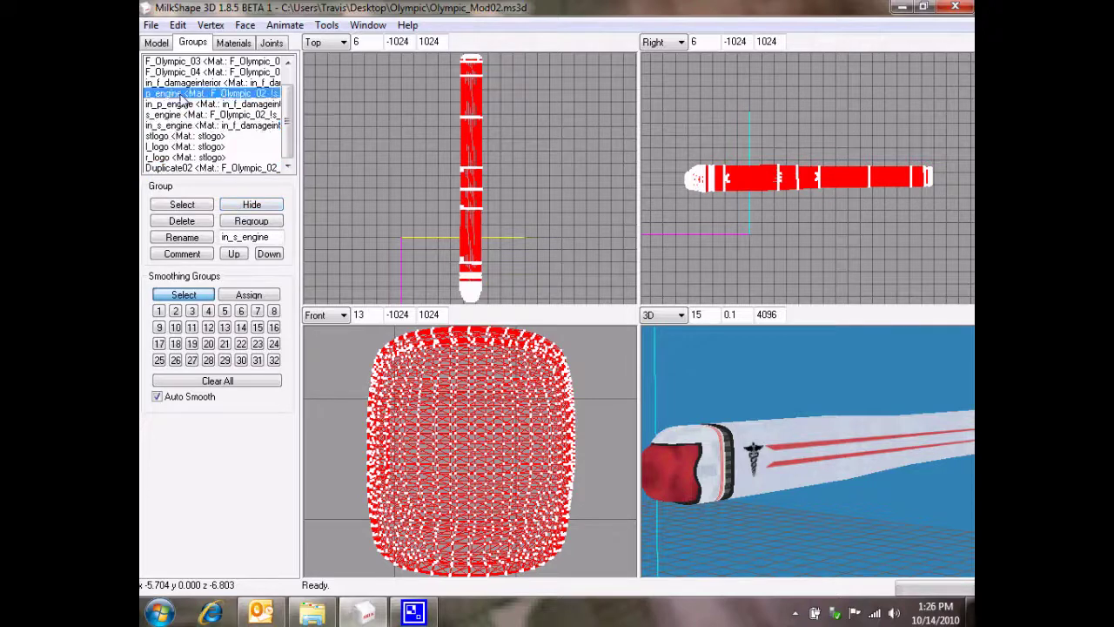
click(250, 204)
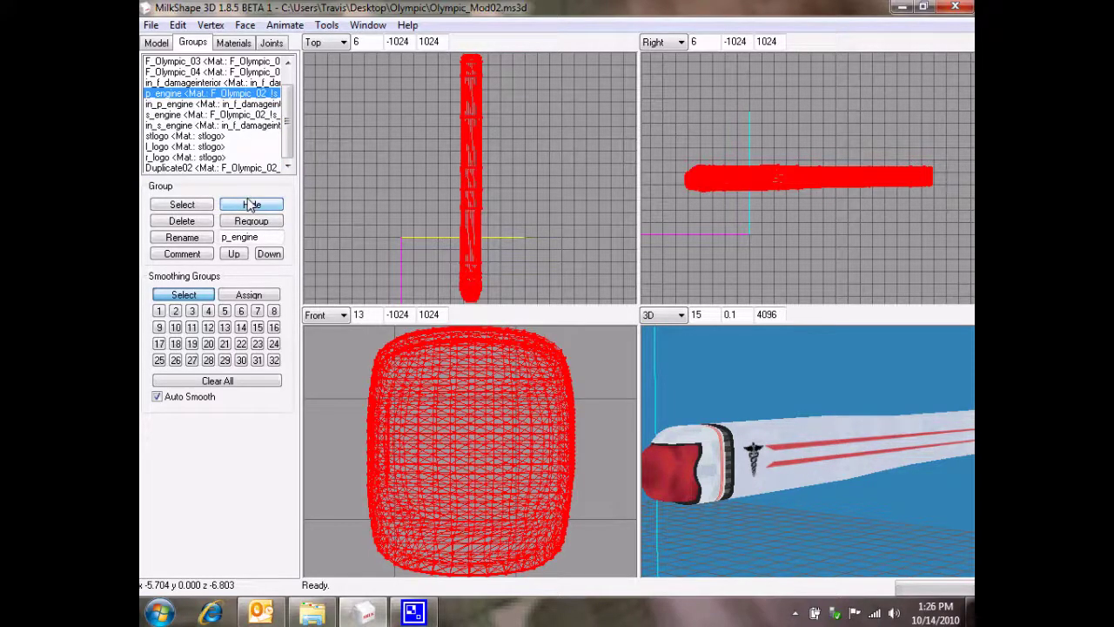
Scale the duplicated engine to .99 in X and Y about its center of mass, keeping Z at 1.0.
click(156, 43)
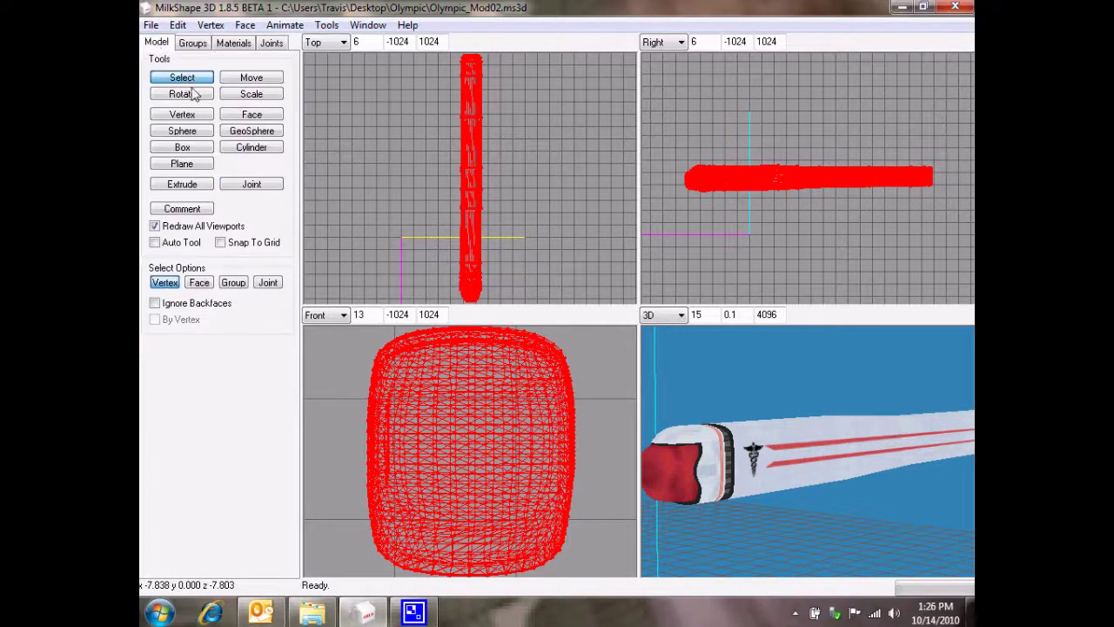
click(248, 116)
click(250, 94)
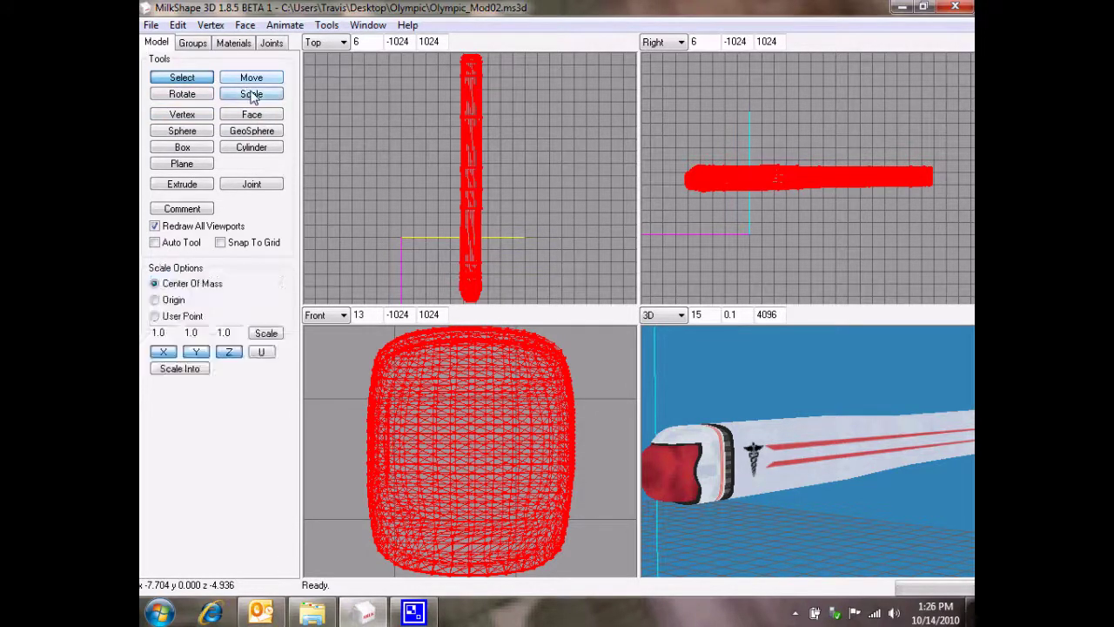
drag(158, 333, 174, 344)
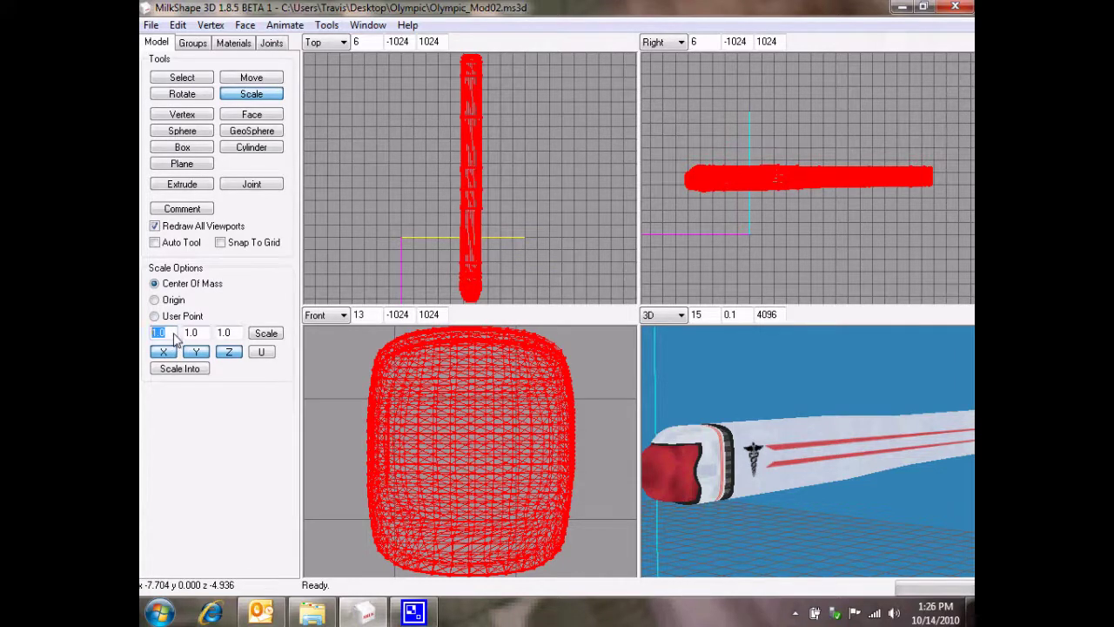
key(BackSpace)
drag(209, 337, 174, 337)
text(.99)
click(265, 336)
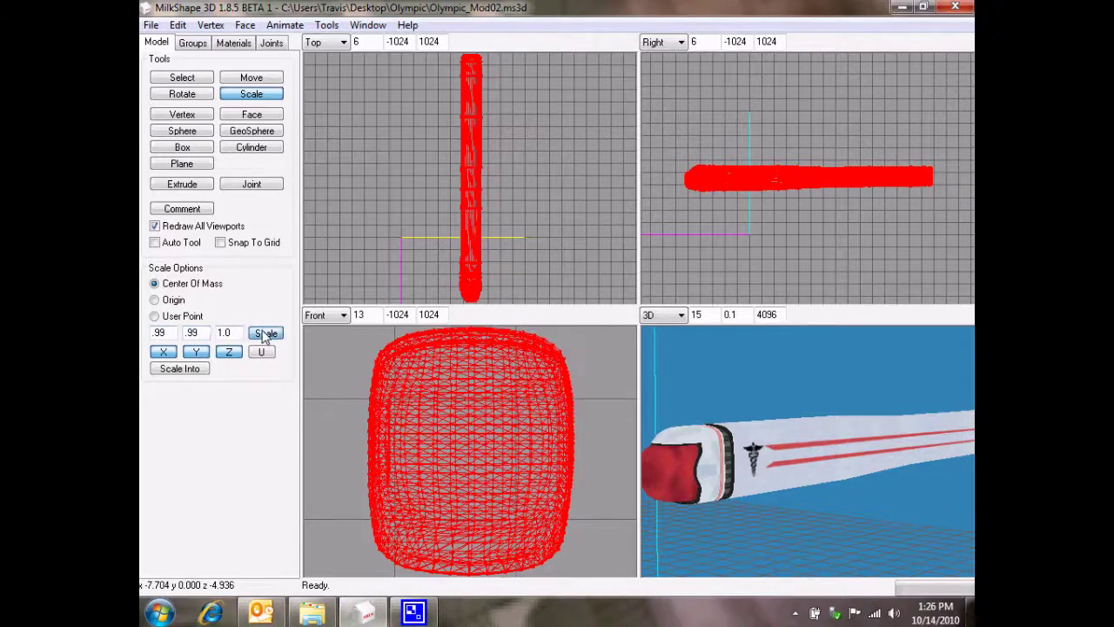
Unhide the p_engine group and clear the vertex selection.
click(191, 43)
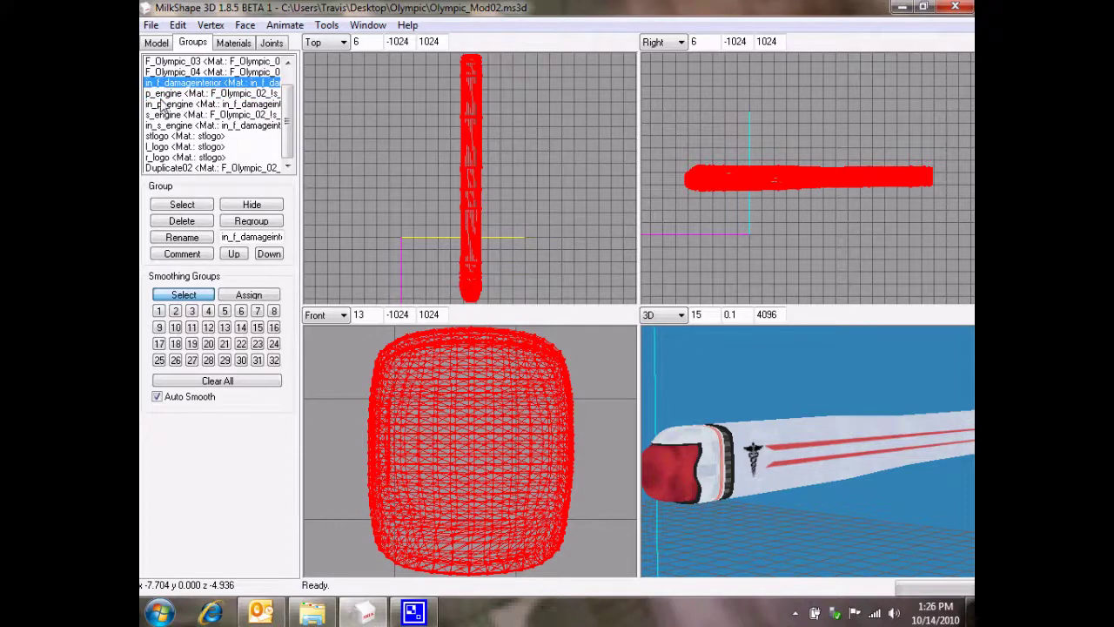
click(162, 104)
click(183, 93)
click(248, 204)
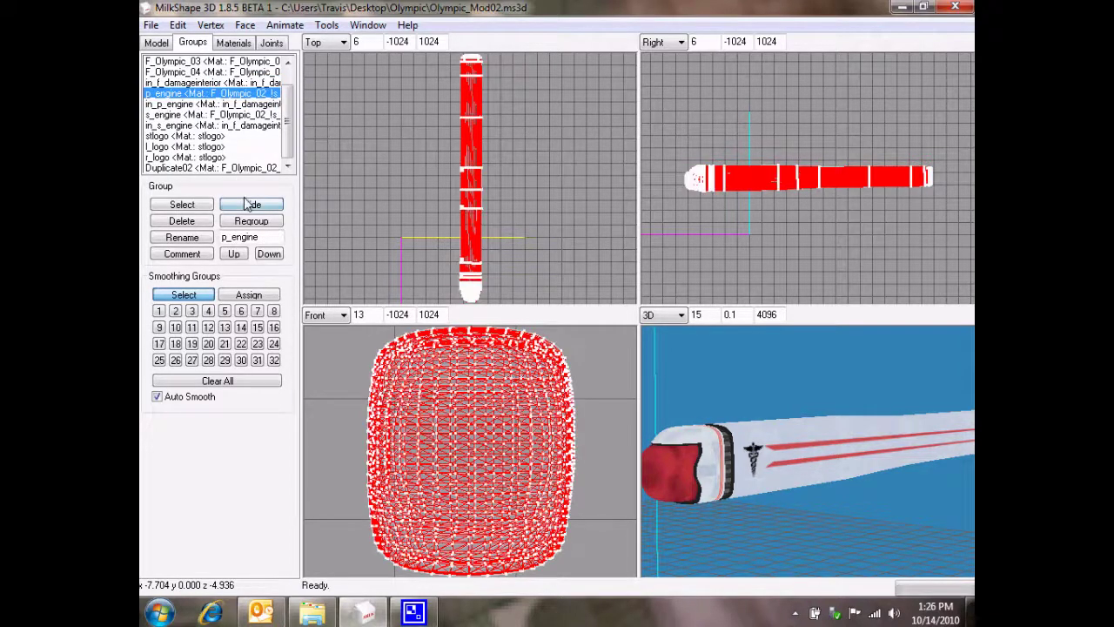
click(248, 203)
click(248, 203)
click(248, 203)
click(248, 204)
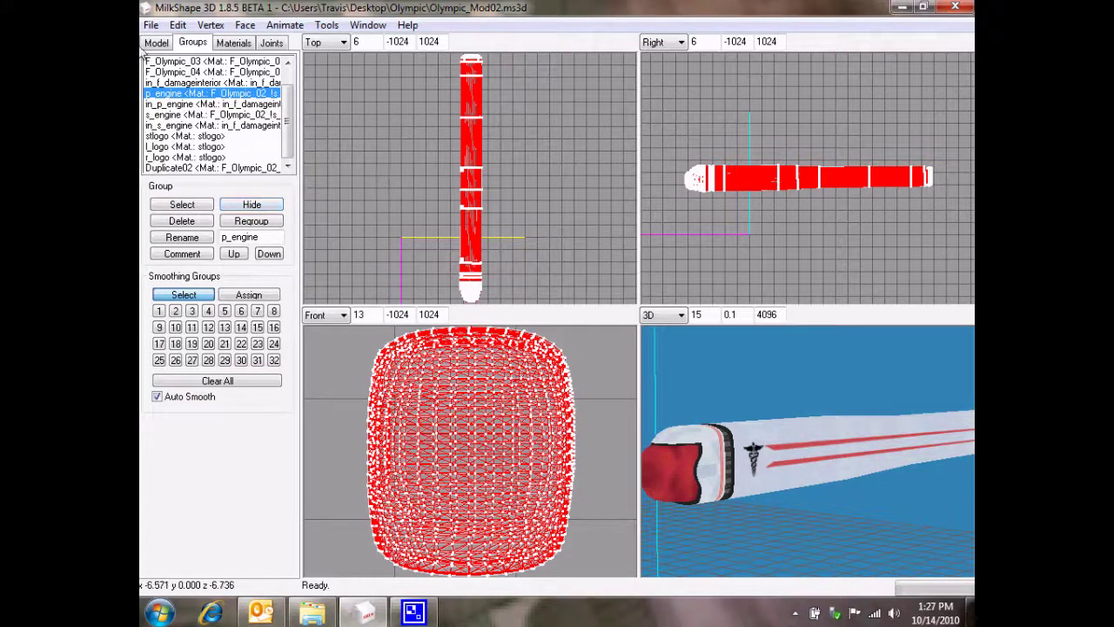
click(157, 42)
click(178, 78)
click(390, 178)
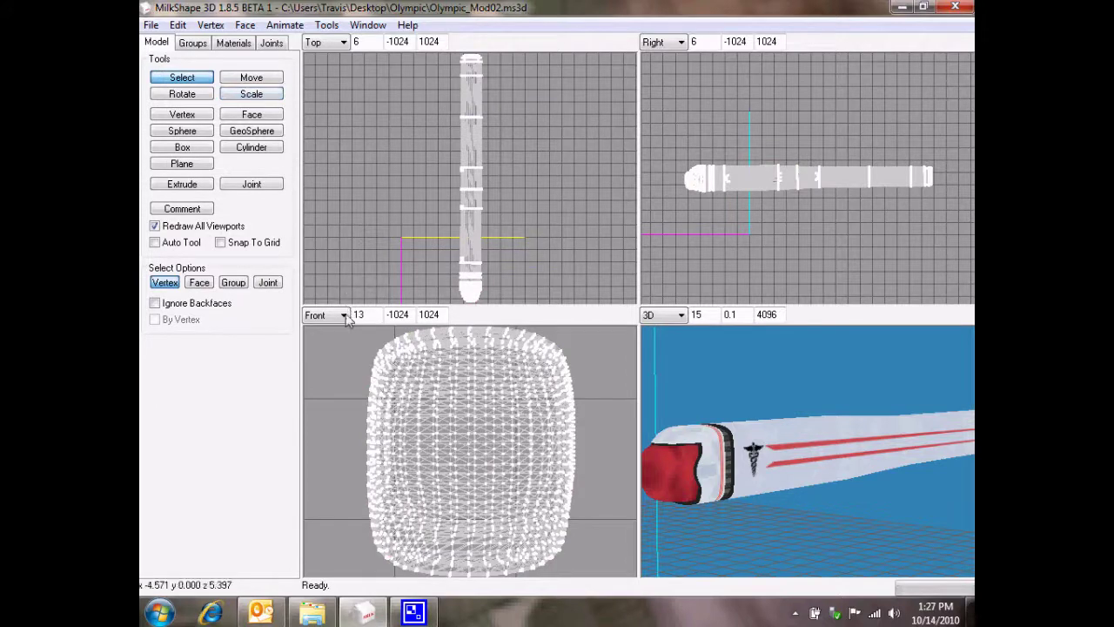
Toggle the visibility of the p_engine group repeatedly to compare the original engine with the scaled duplicate.
click(193, 43)
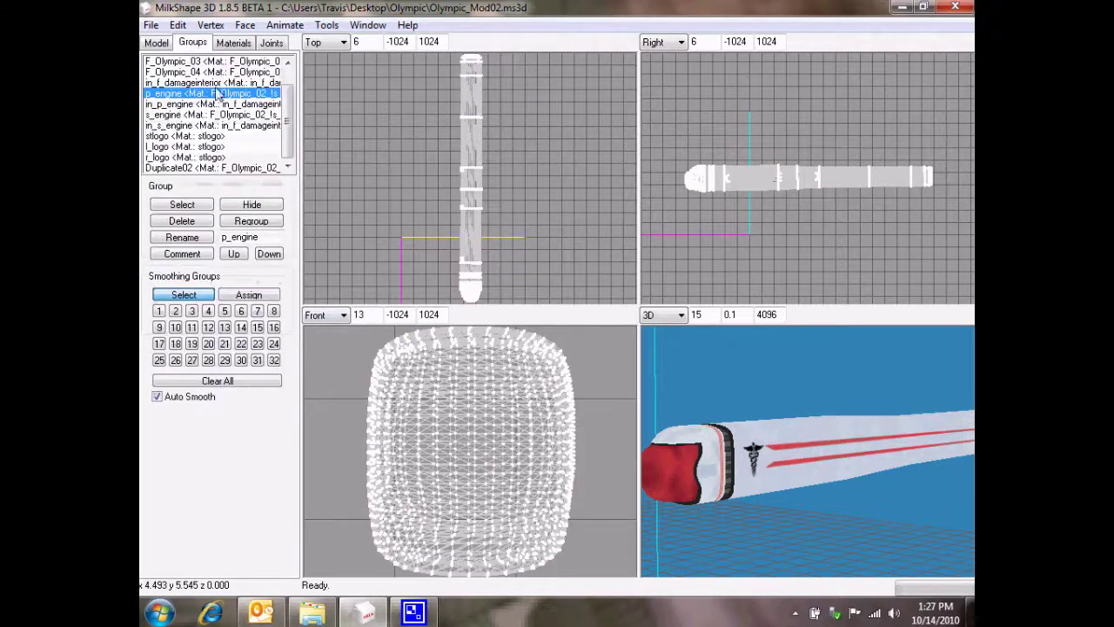
click(247, 205)
click(248, 206)
click(247, 206)
click(247, 205)
click(247, 206)
click(247, 205)
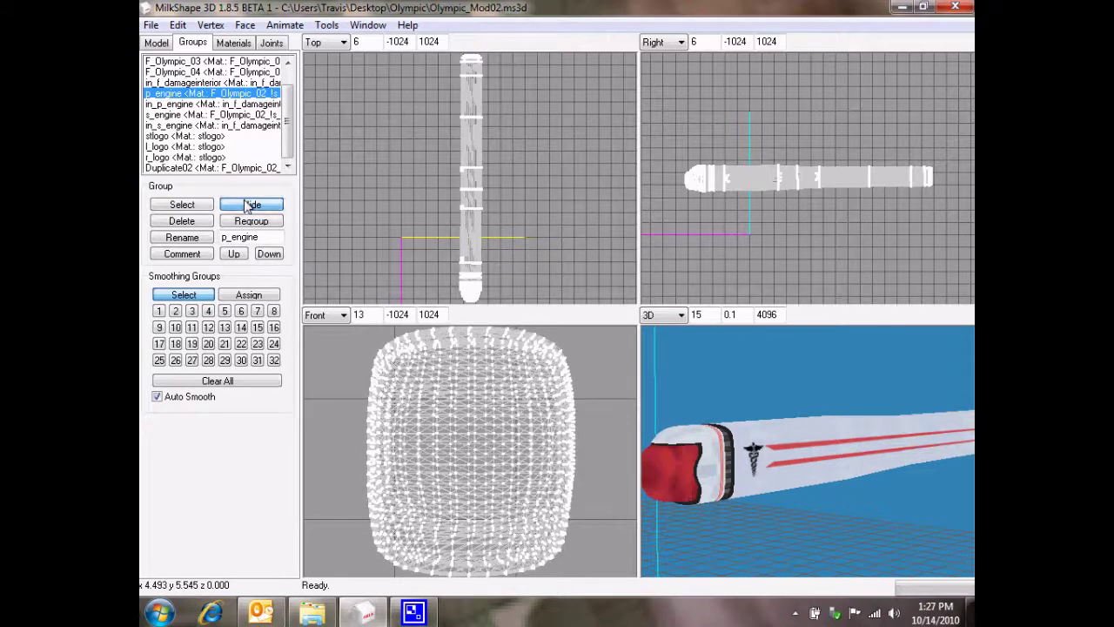
click(247, 206)
click(247, 205)
click(247, 205)
click(247, 206)
click(247, 205)
click(247, 206)
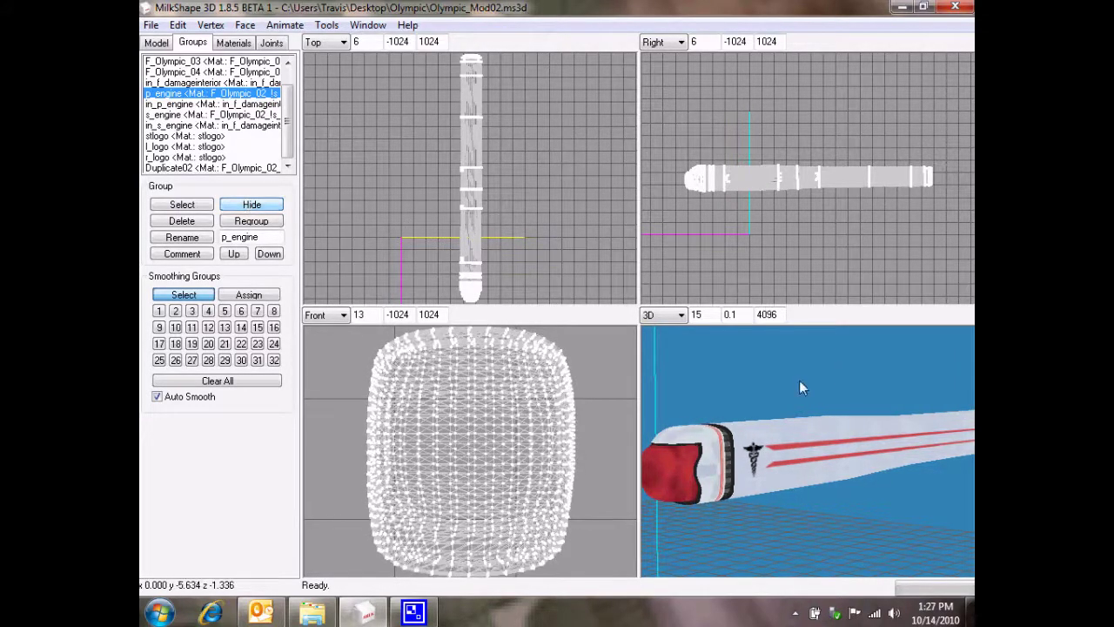
Display the 3D view with Colored Groups and turn it to show the engine's rear end.
right_click(763, 351)
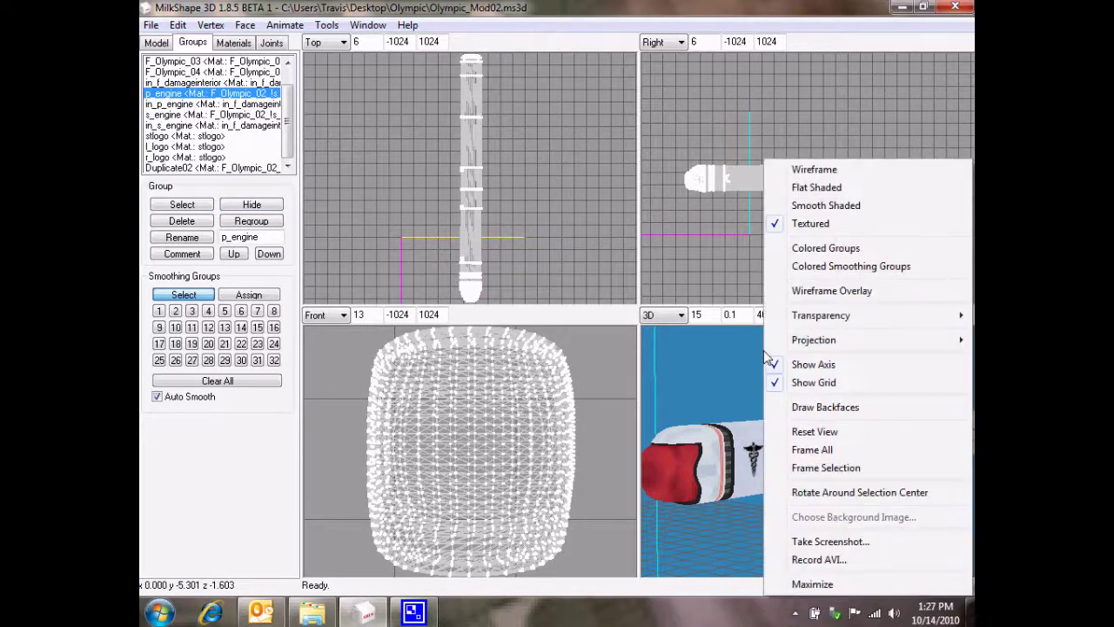
click(787, 253)
drag(739, 435, 889, 467)
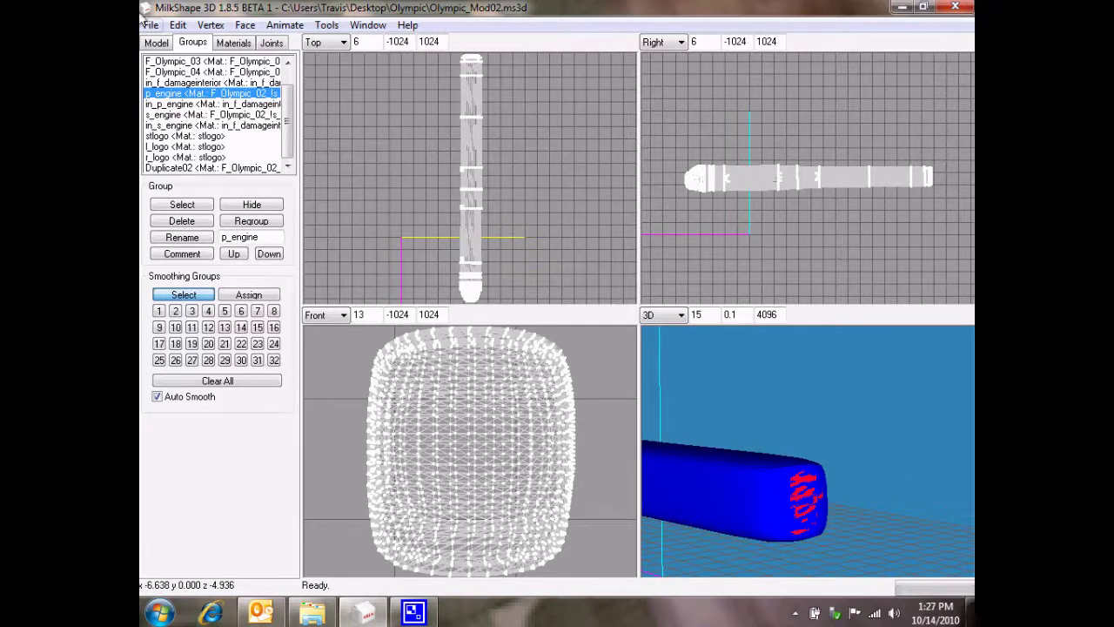
Toggle the p_engine and Duplicate02 groups to examine where the two shells overlap at the rear end.
click(253, 205)
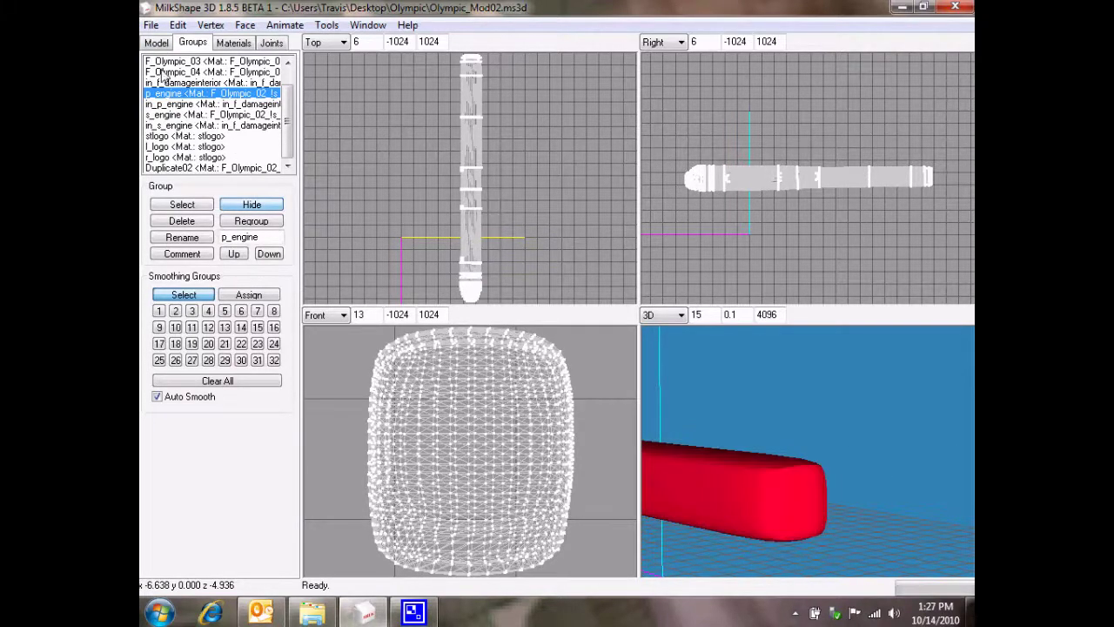
click(157, 42)
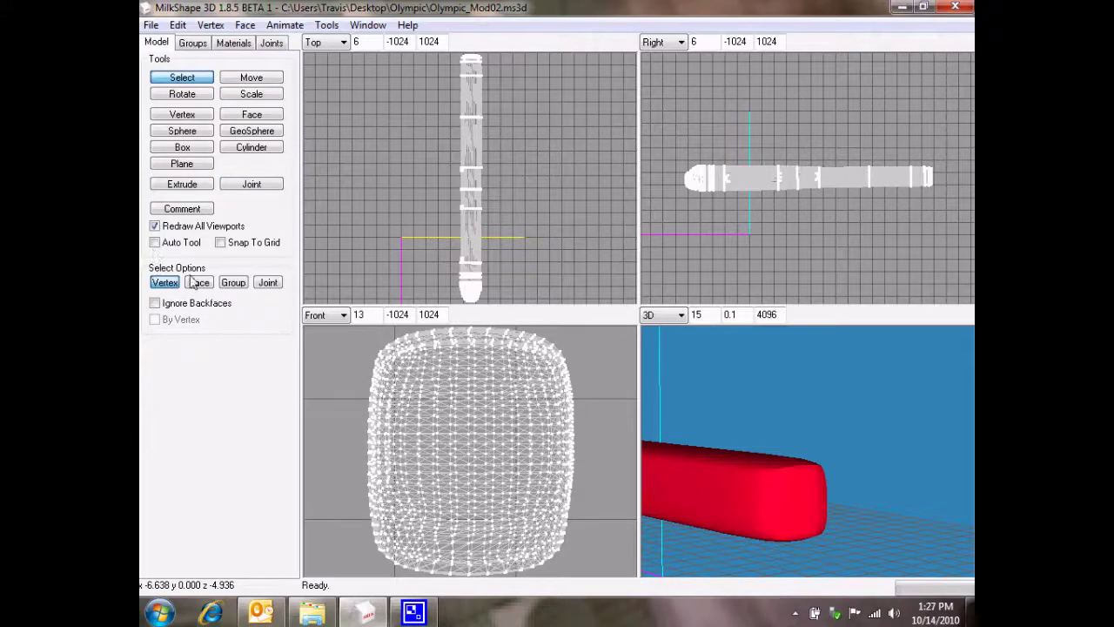
click(192, 43)
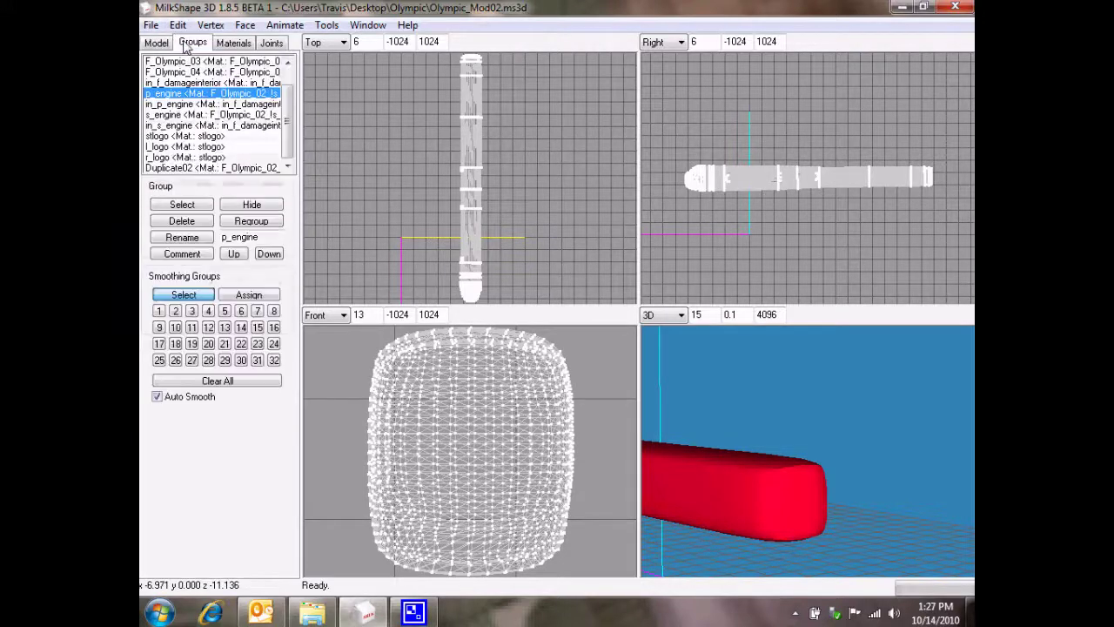
click(251, 205)
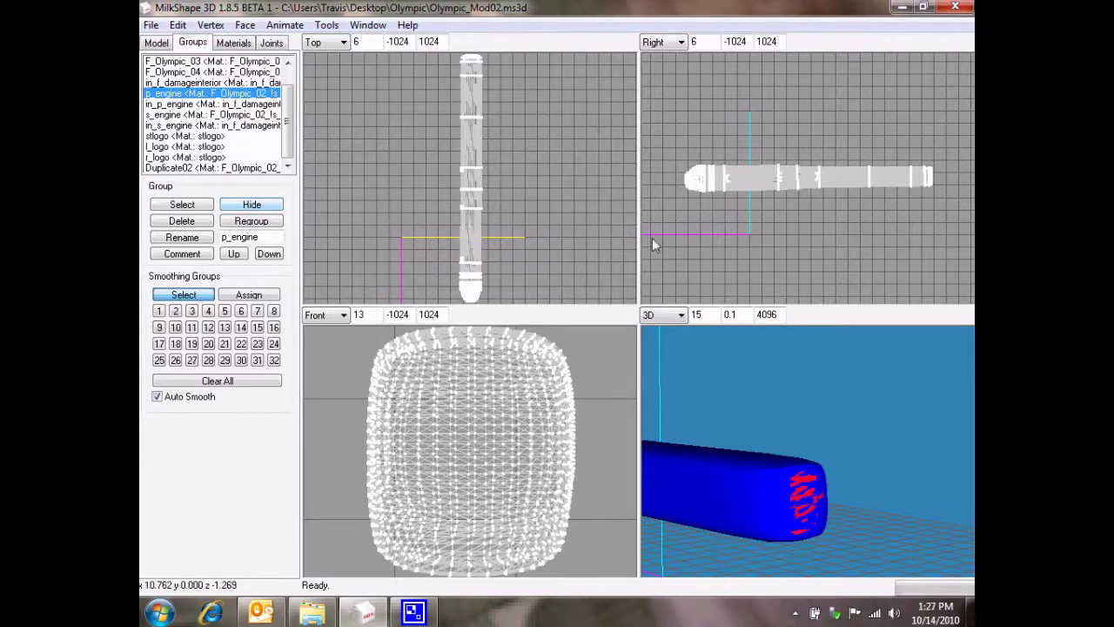
click(488, 91)
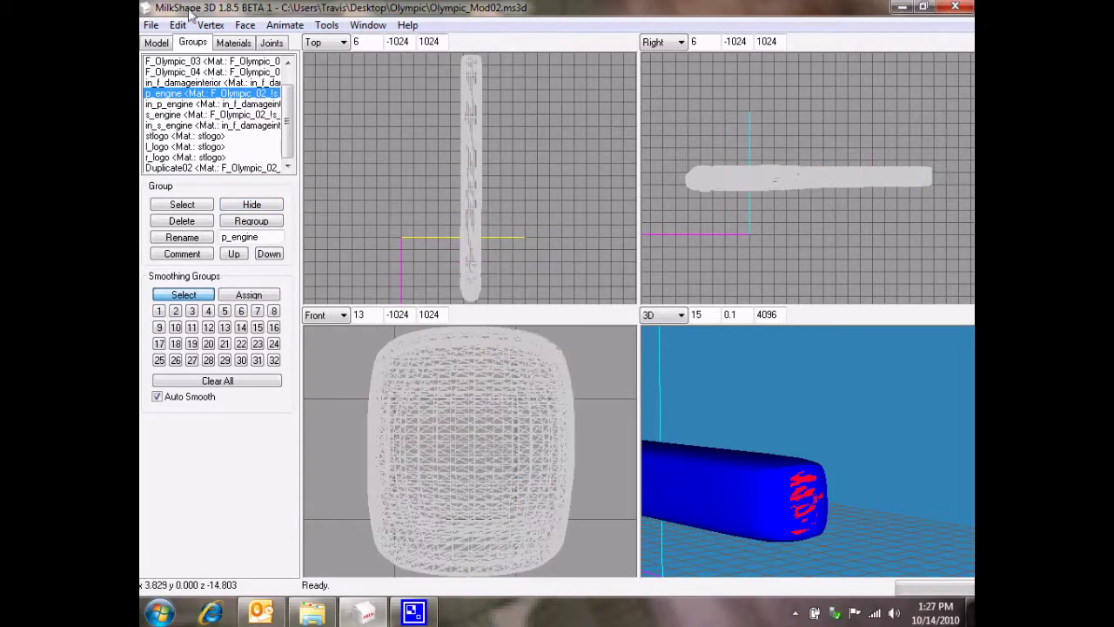
click(210, 169)
click(252, 205)
click(251, 205)
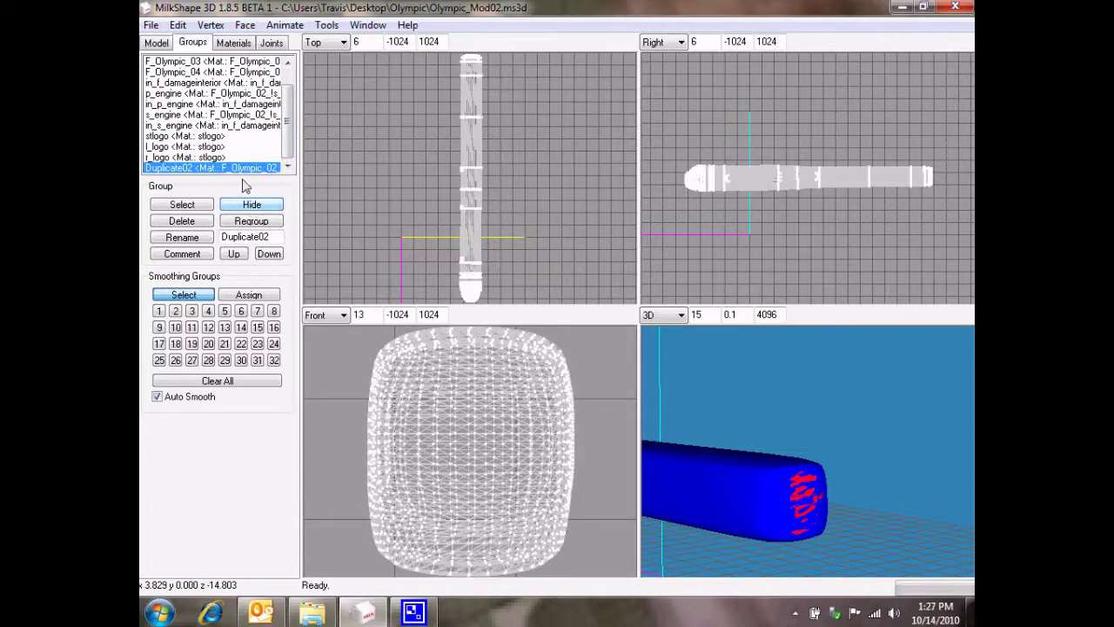
Select the vertices at the engine's rear end and move them slightly inward along the Z axis only.
click(156, 44)
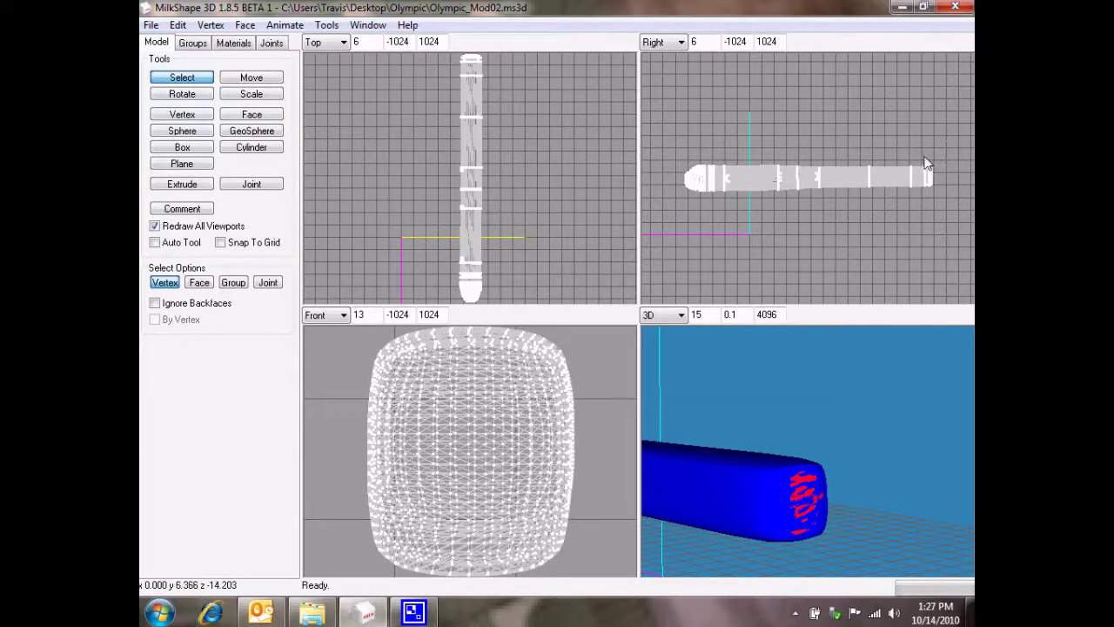
drag(920, 155, 949, 218)
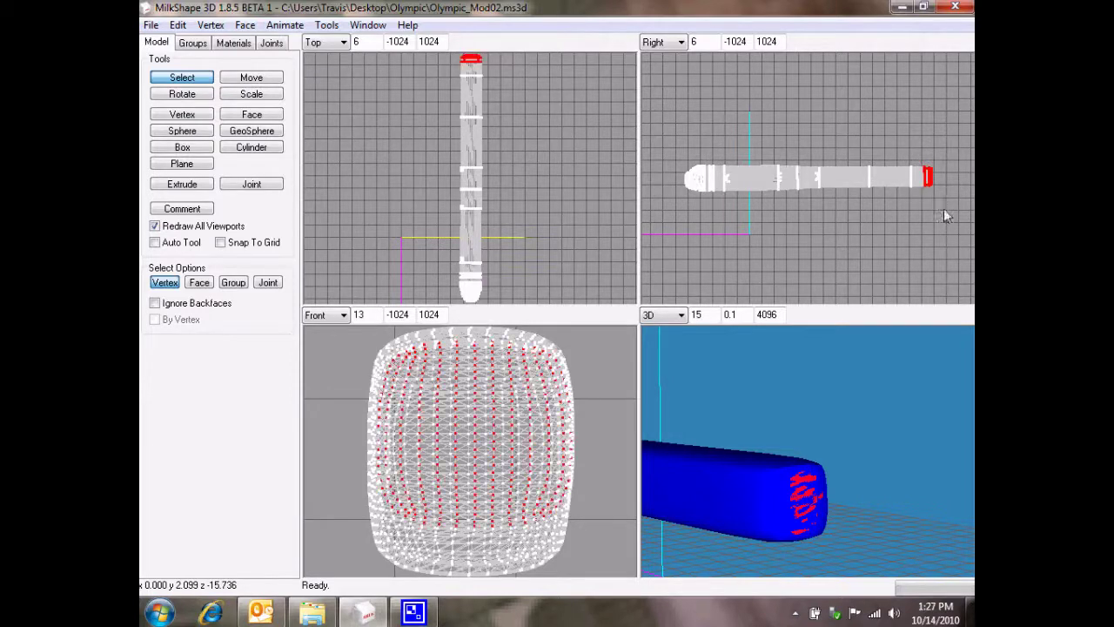
click(241, 78)
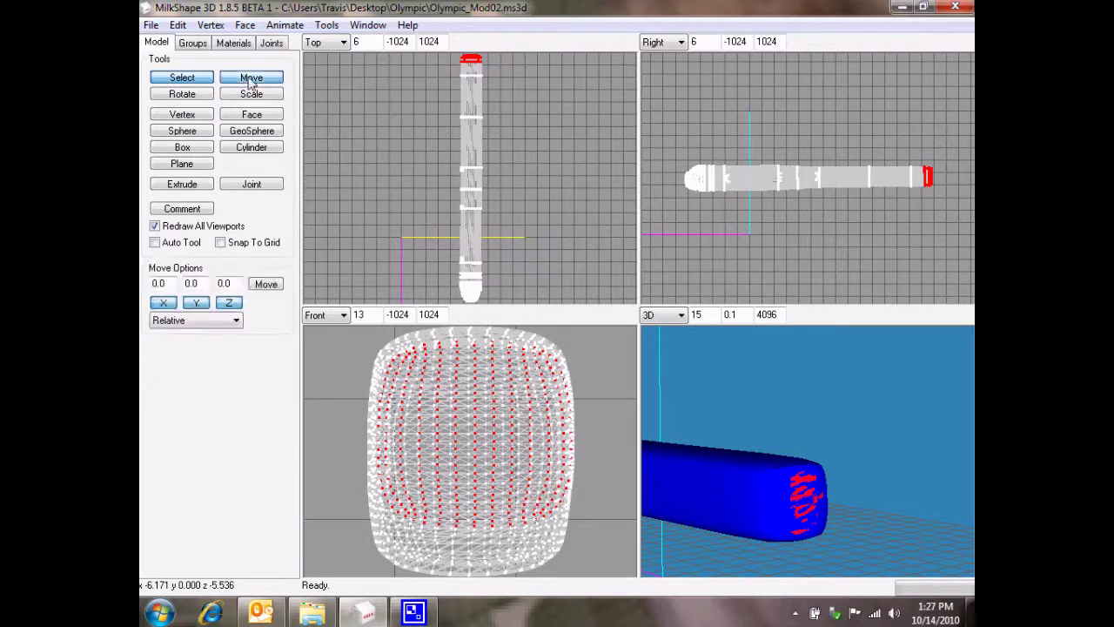
click(194, 304)
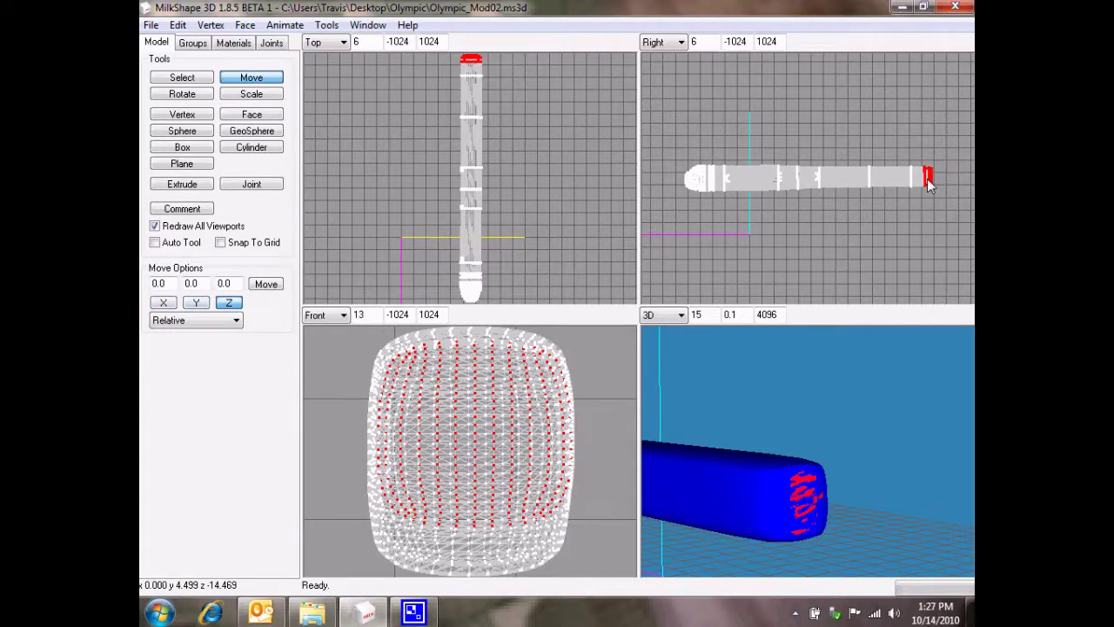
drag(737, 393, 763, 418)
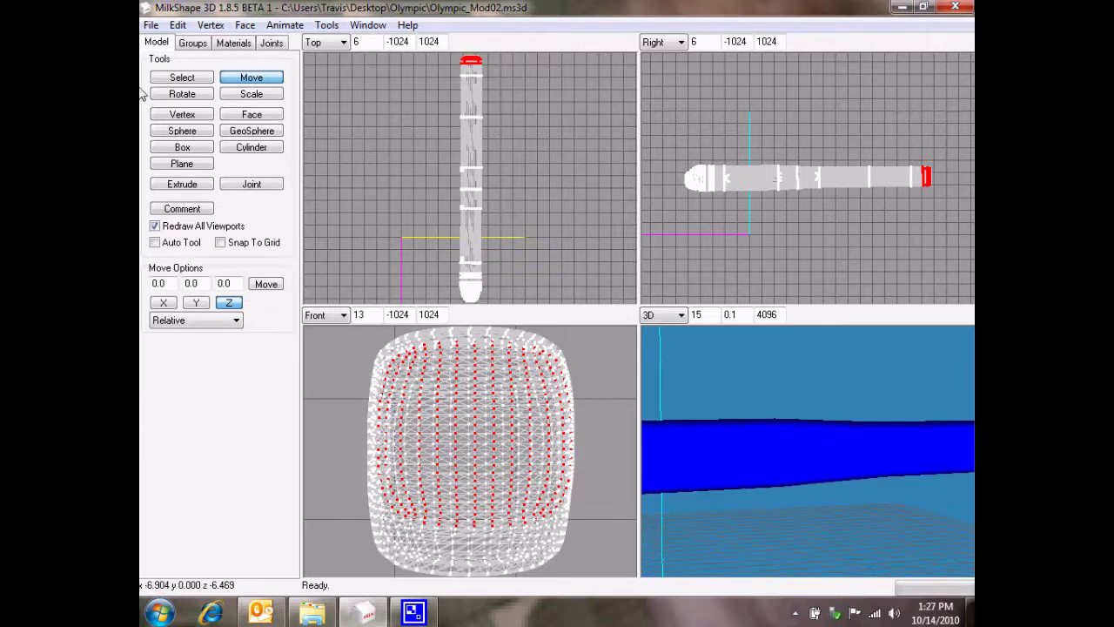
Select the vertices at the engine's front tip and move them slightly inward along Z.
click(180, 78)
drag(668, 144, 699, 204)
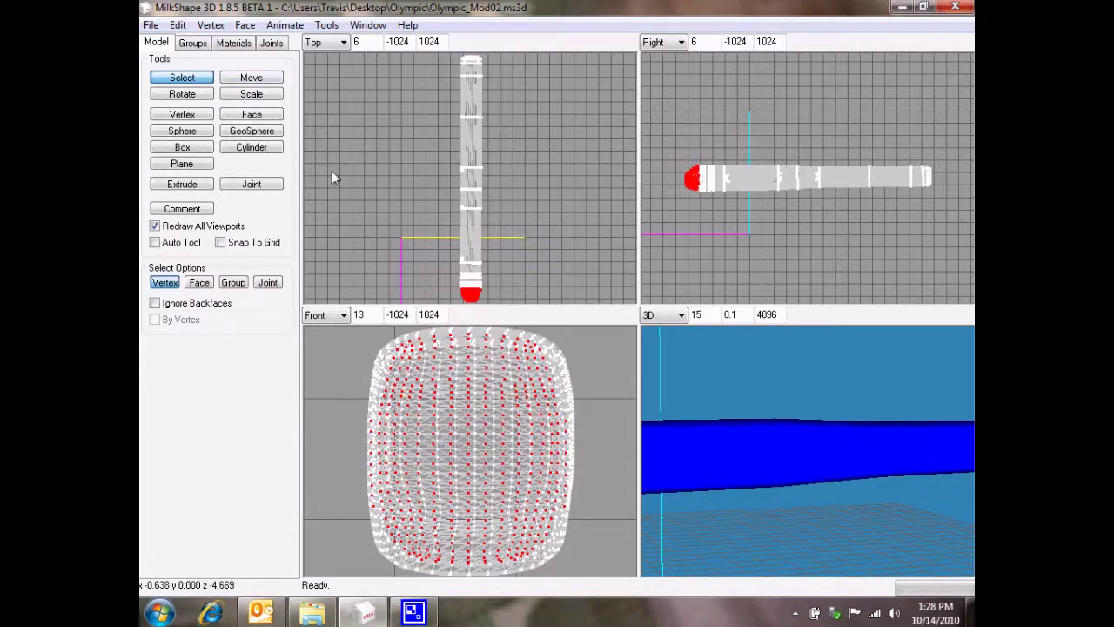
click(258, 80)
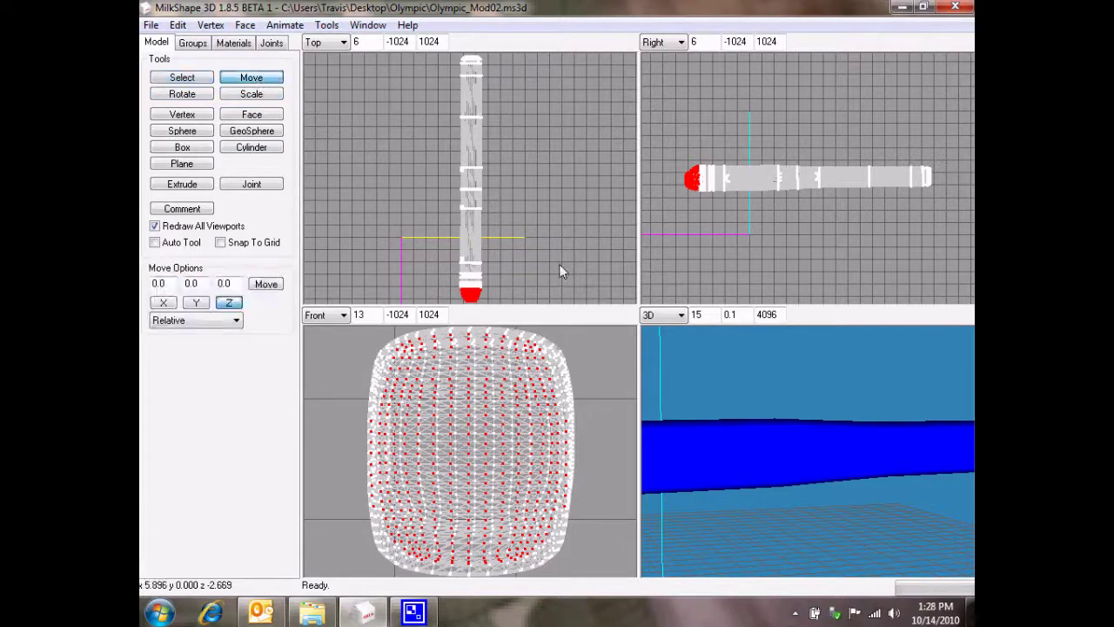
drag(669, 367, 705, 348)
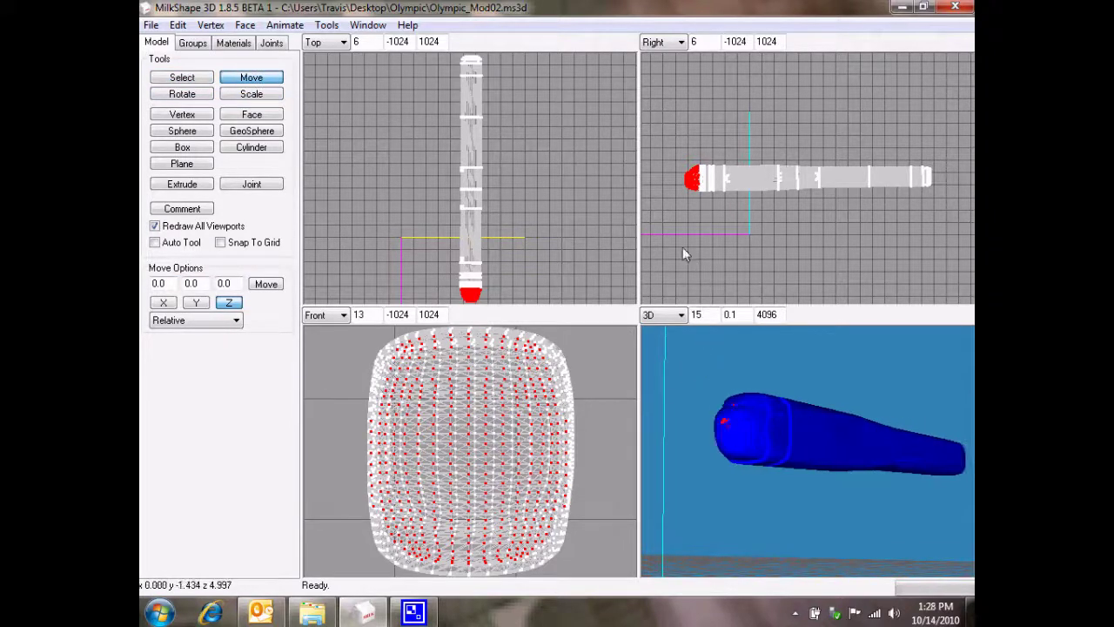
drag(674, 234, 675, 234)
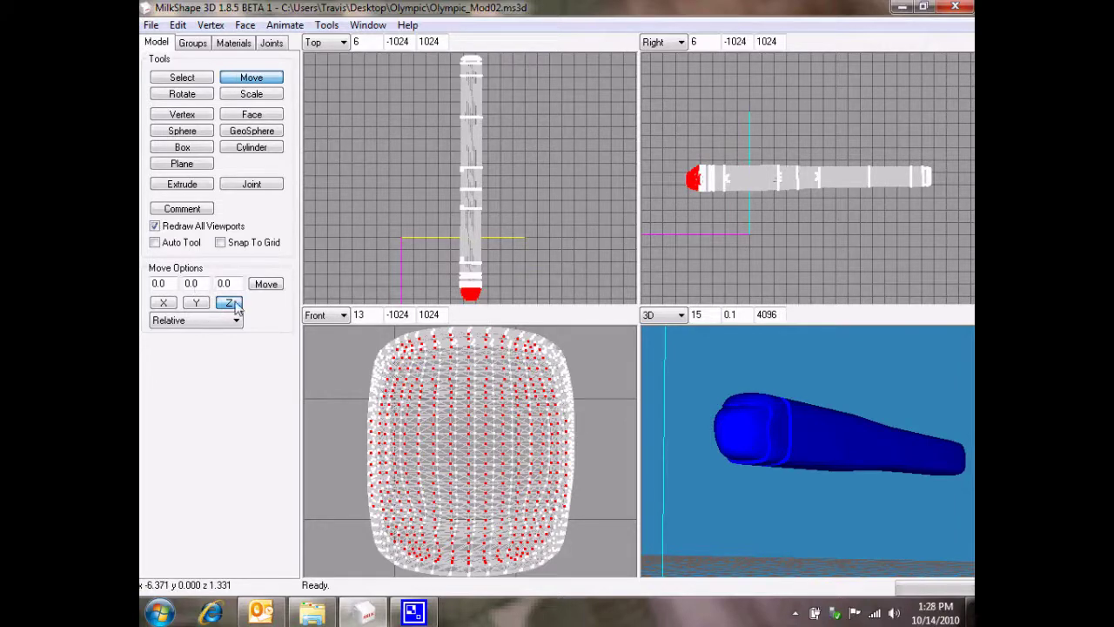
Deselect the tip vertices and hide the vertices of the engine's inner side and its far section, leaving only one side's vertices displayed.
drag(693, 425, 715, 435)
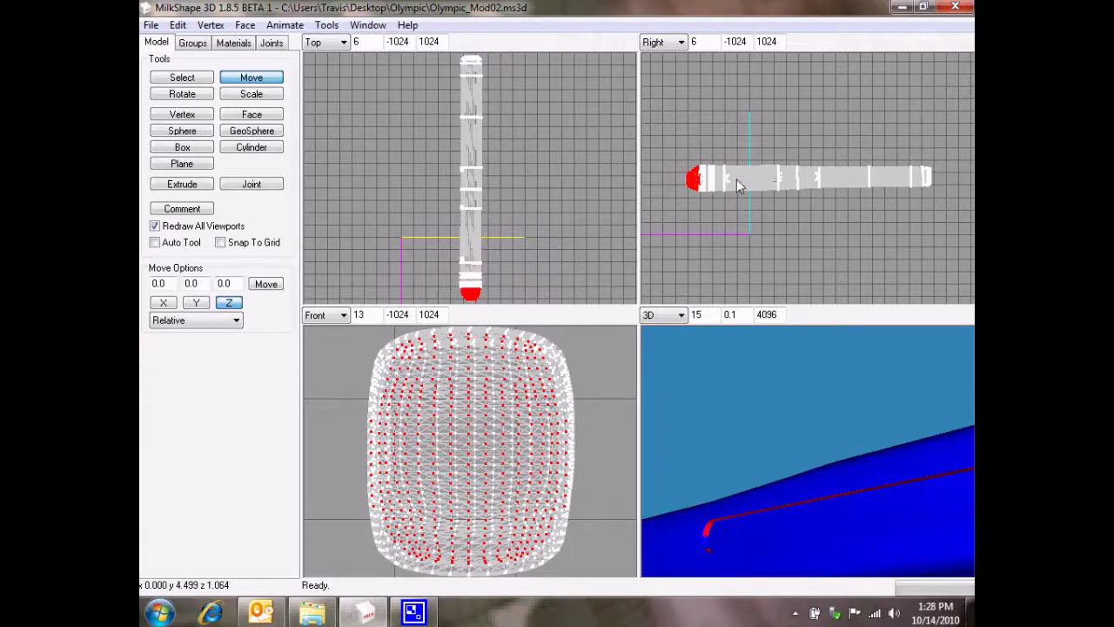
scroll(736, 185, up, 5)
ctrl+drag(742, 185, 805, 183)
click(178, 83)
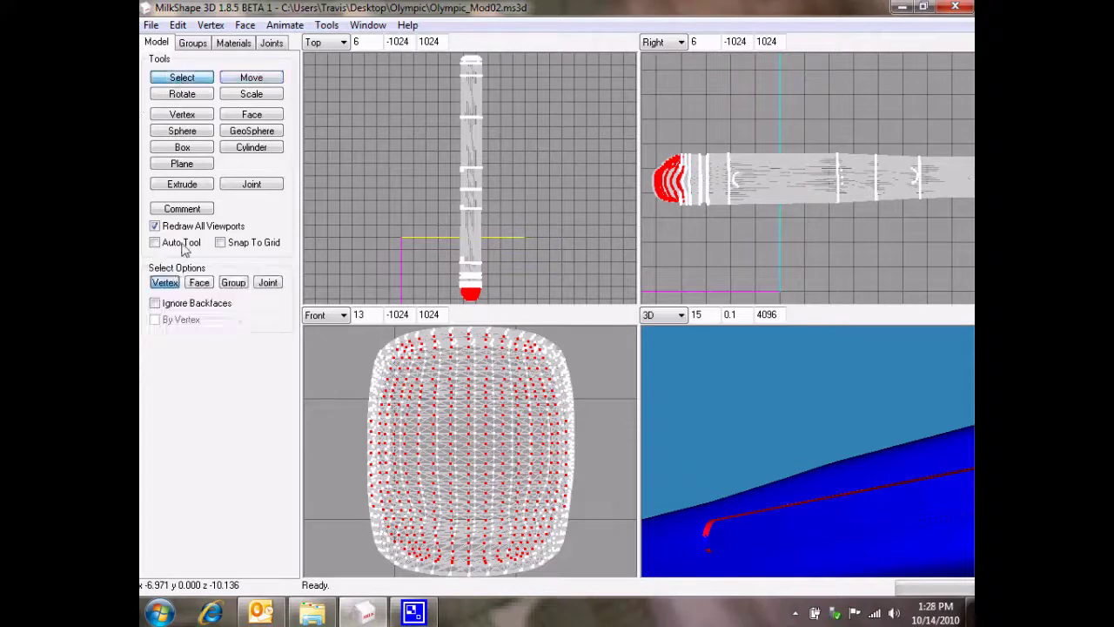
click(510, 243)
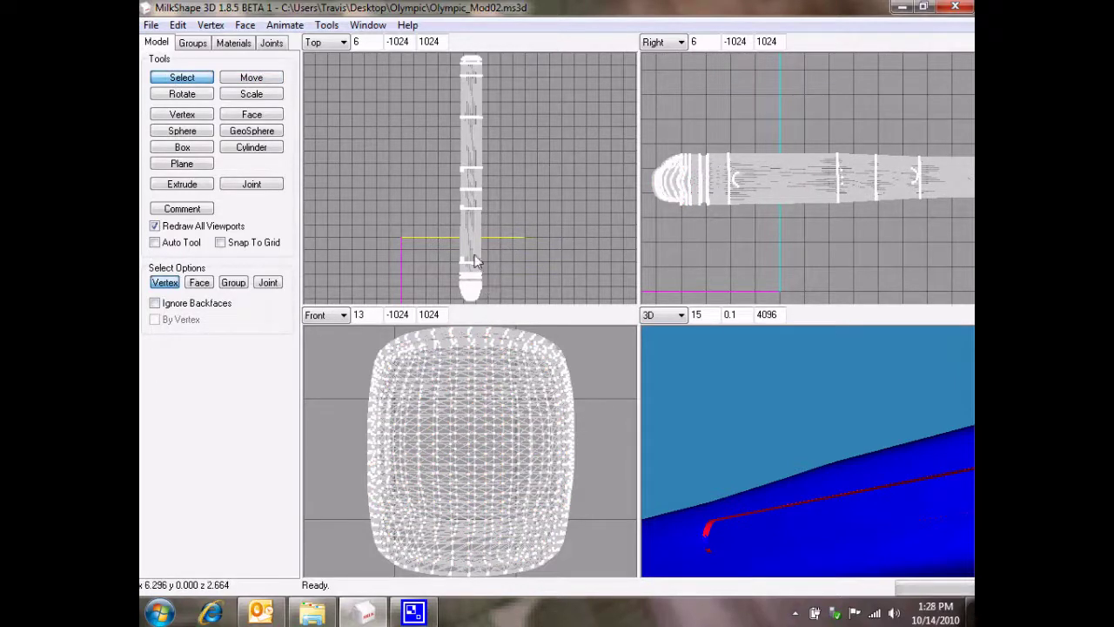
drag(470, 141, 521, 319)
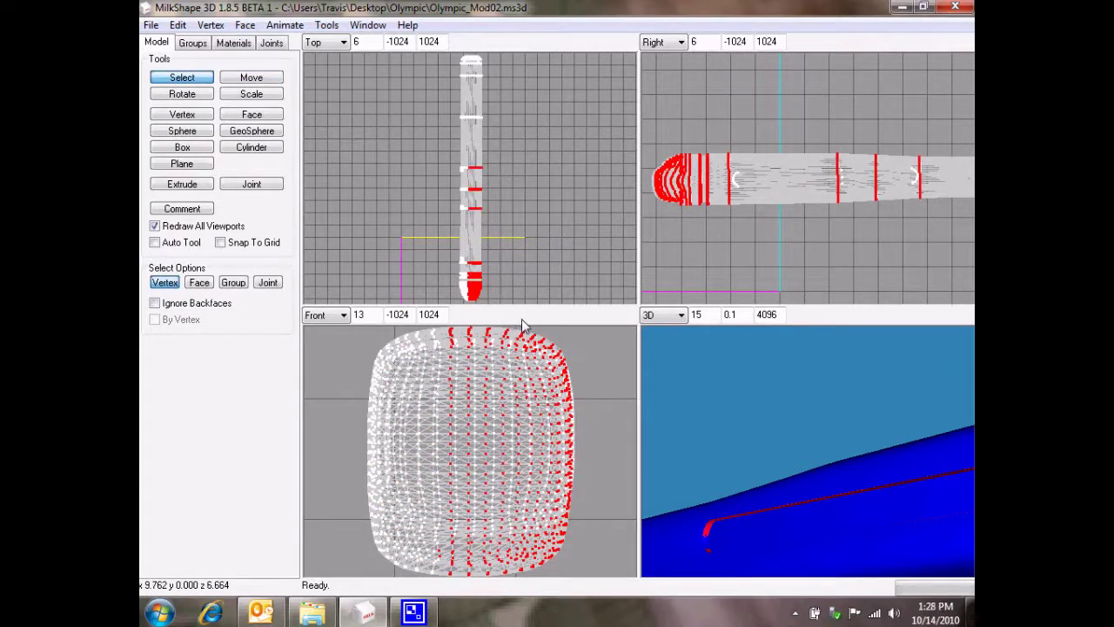
key(ctrl+h)
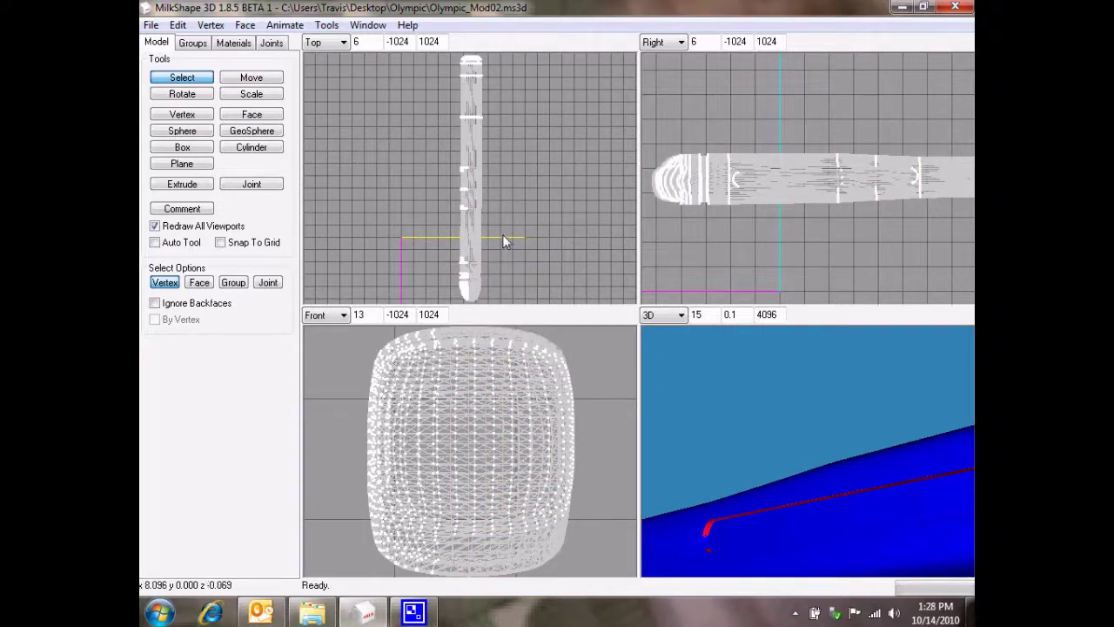
drag(517, 143, 378, 47)
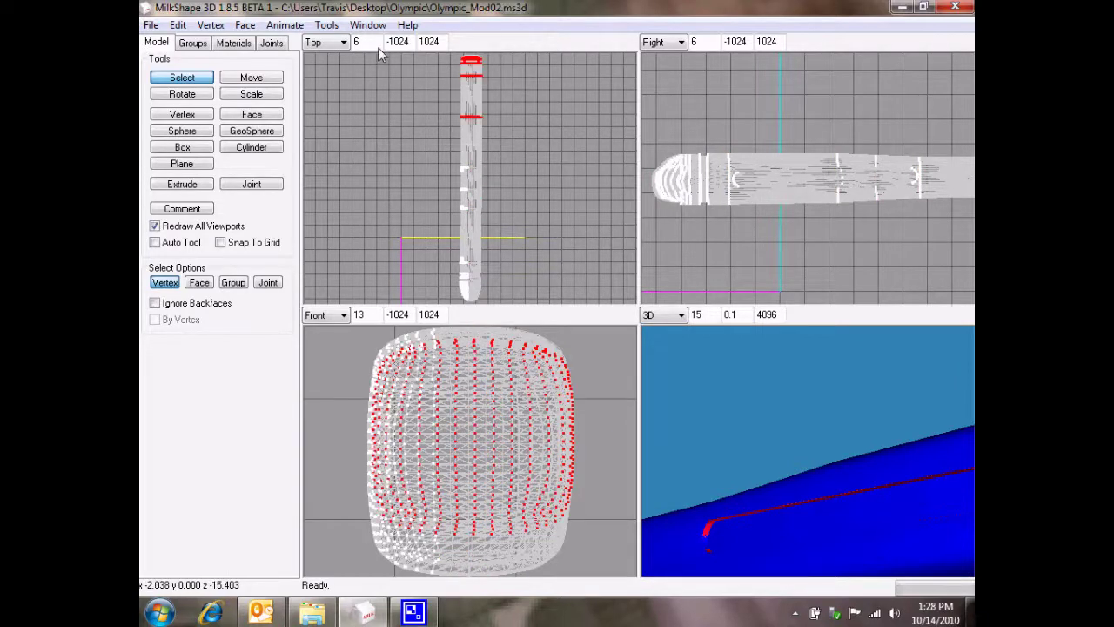
key(ctrl+h)
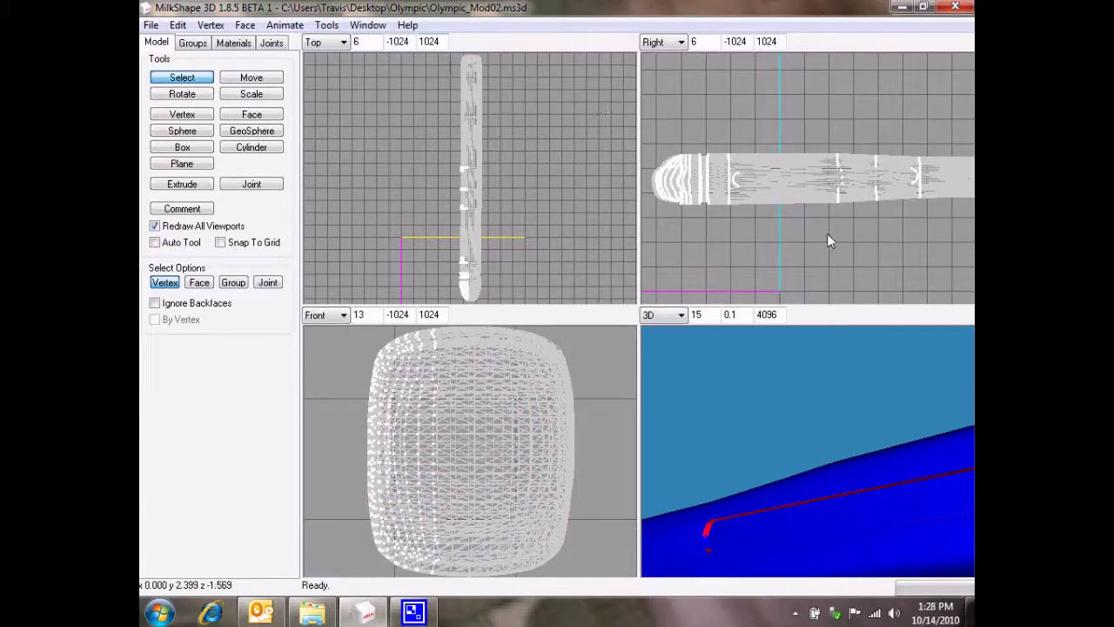
Select the small arcs of vertices along the engine's side and scale them by 1.01 in Y with the X axis switched off.
scroll(805, 184, up, 3)
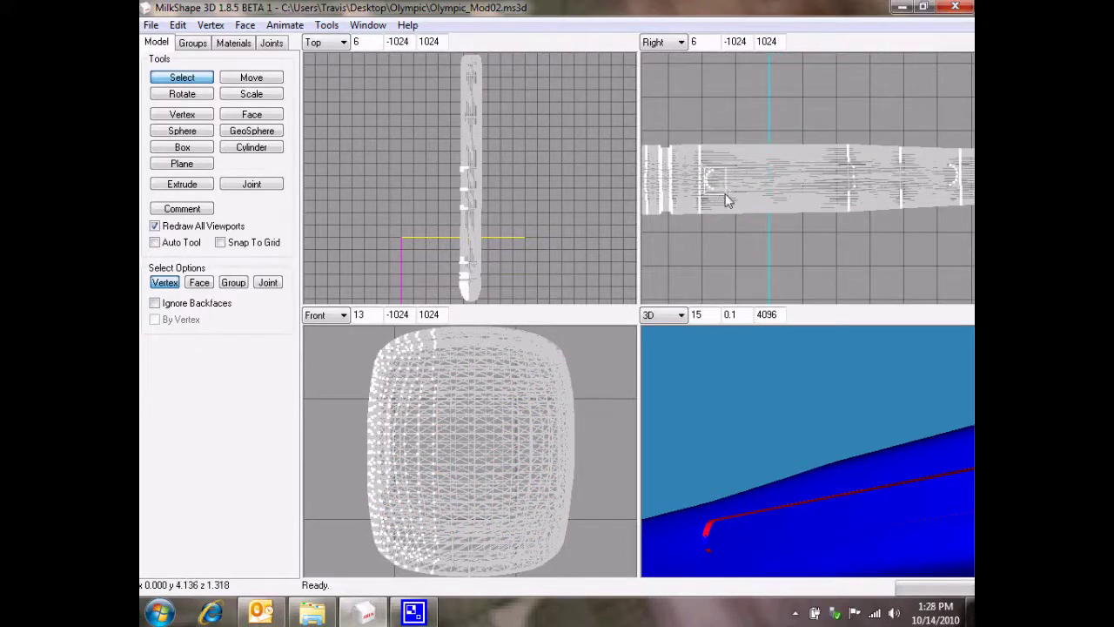
drag(935, 161, 957, 197)
shift+drag(851, 166, 875, 204)
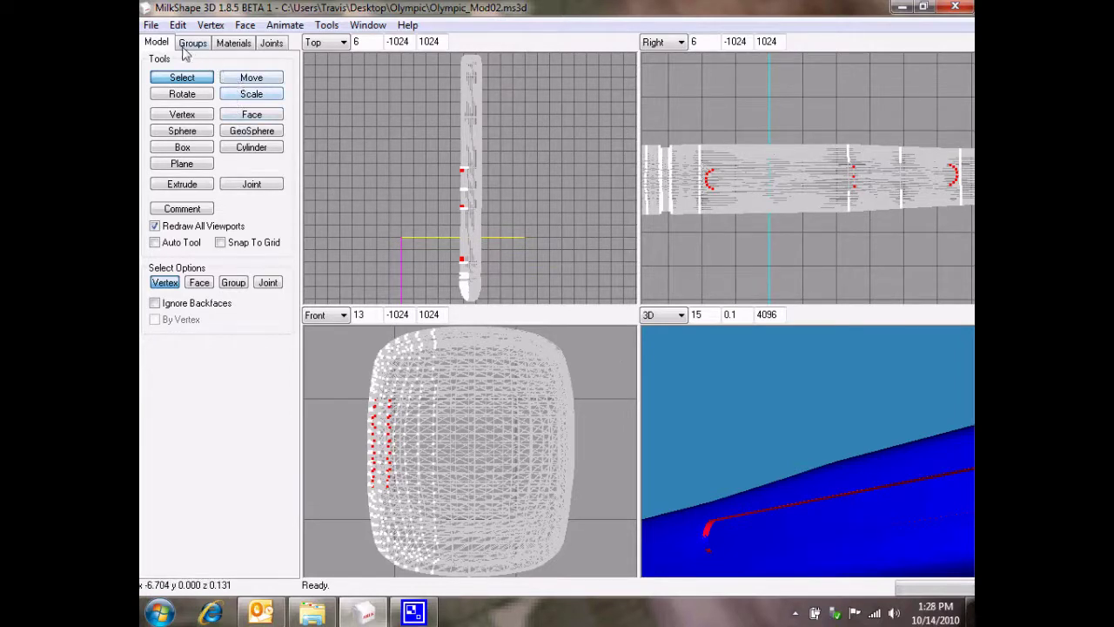
click(245, 95)
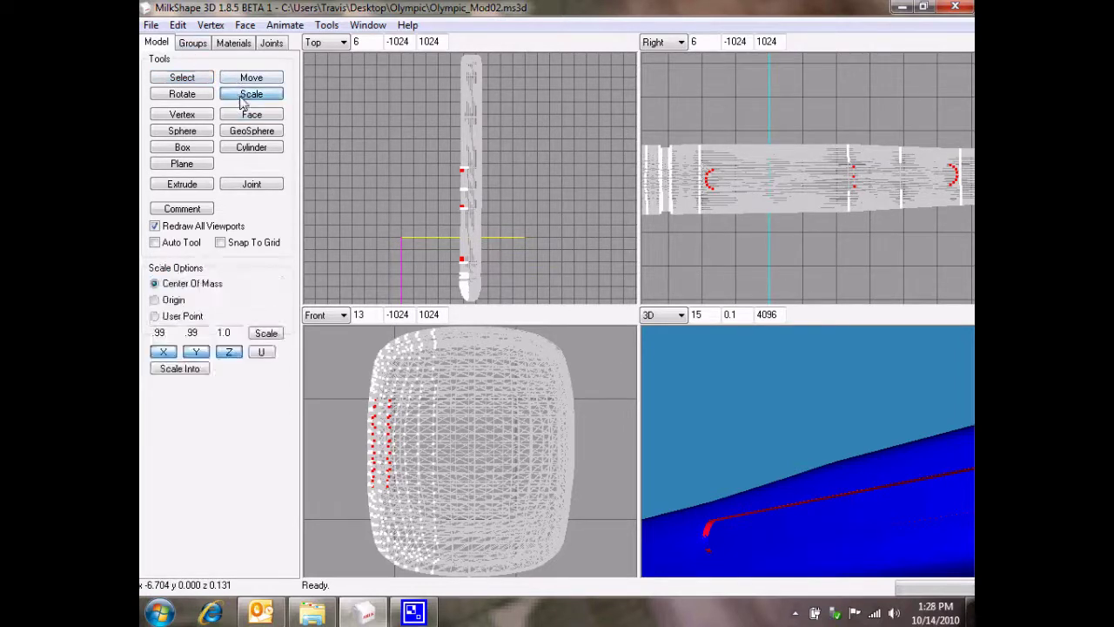
double_click(195, 334)
text(1.01)
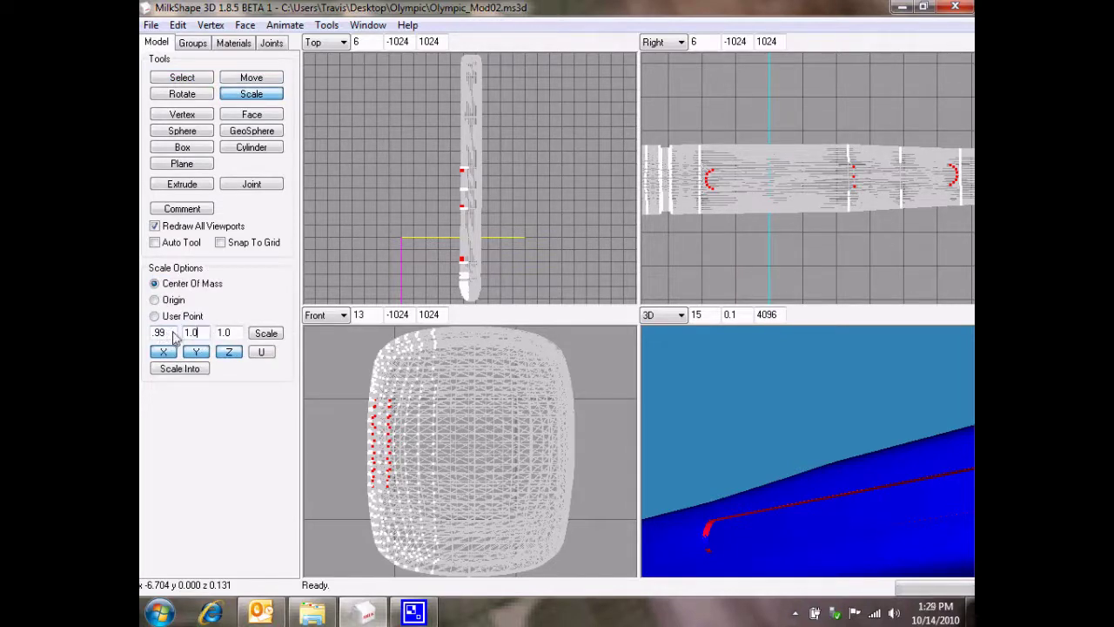
click(162, 351)
click(261, 334)
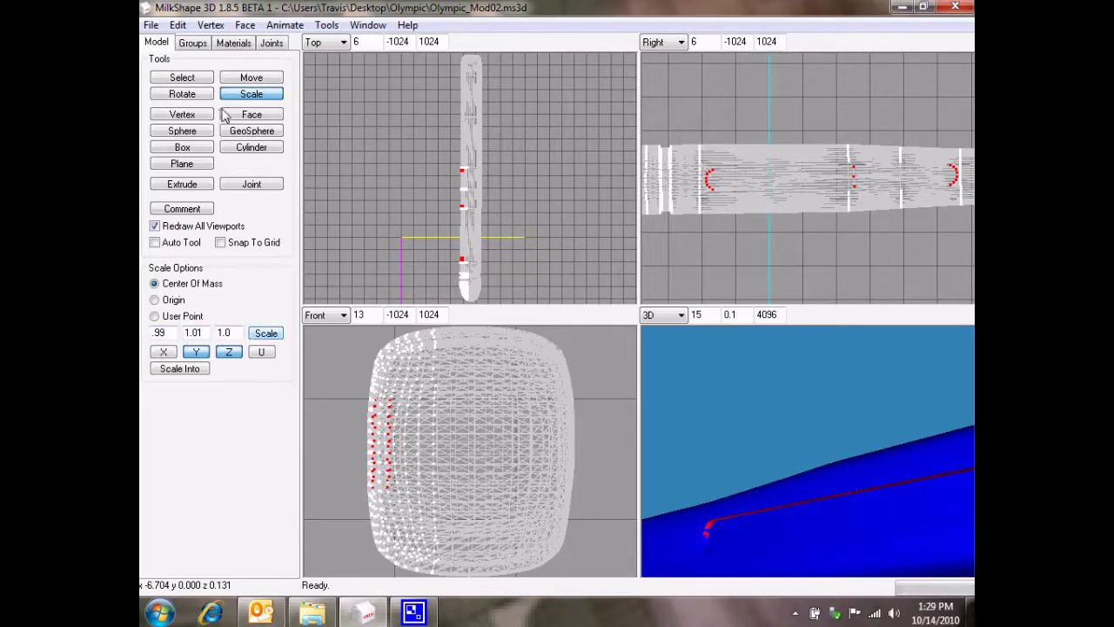
Move the selected side vertices slightly inward along the X axis only.
click(250, 78)
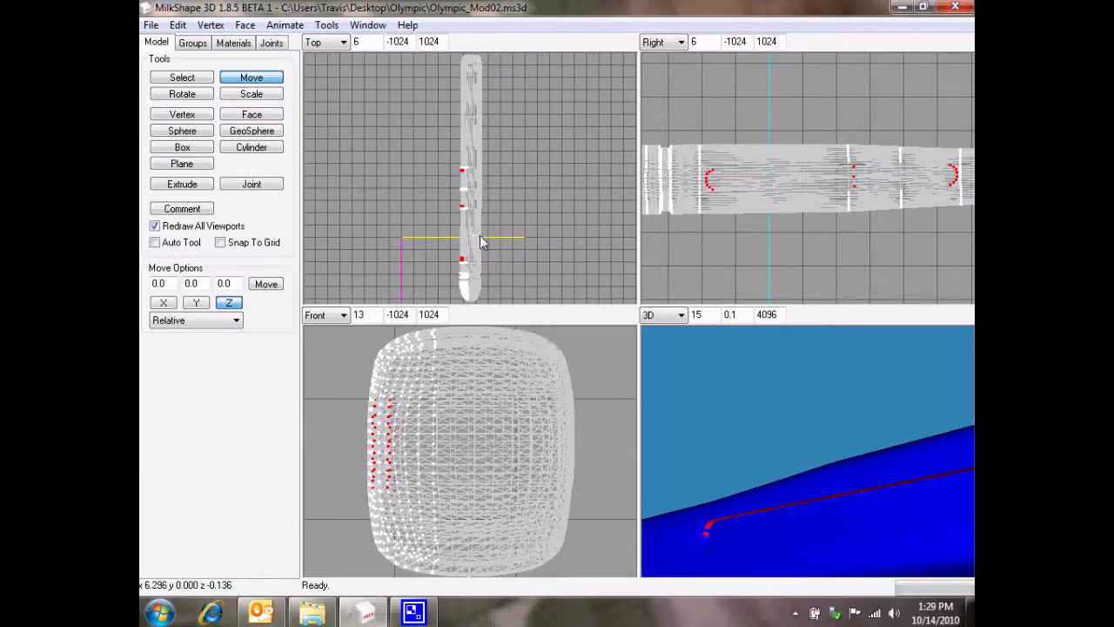
click(211, 305)
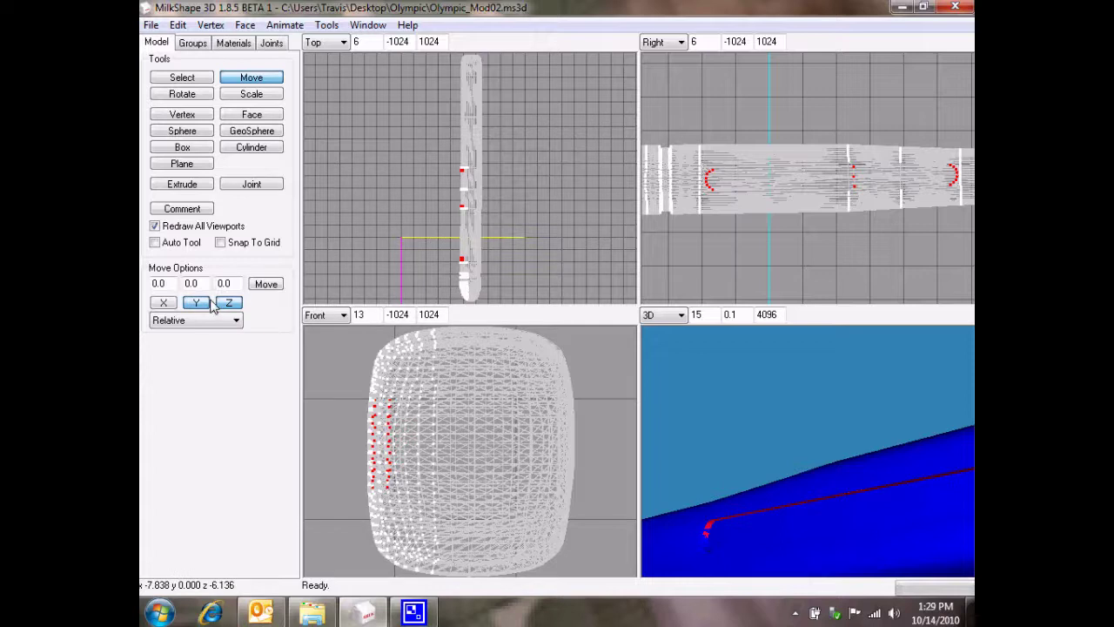
click(172, 304)
drag(383, 235, 385, 235)
drag(730, 478, 766, 449)
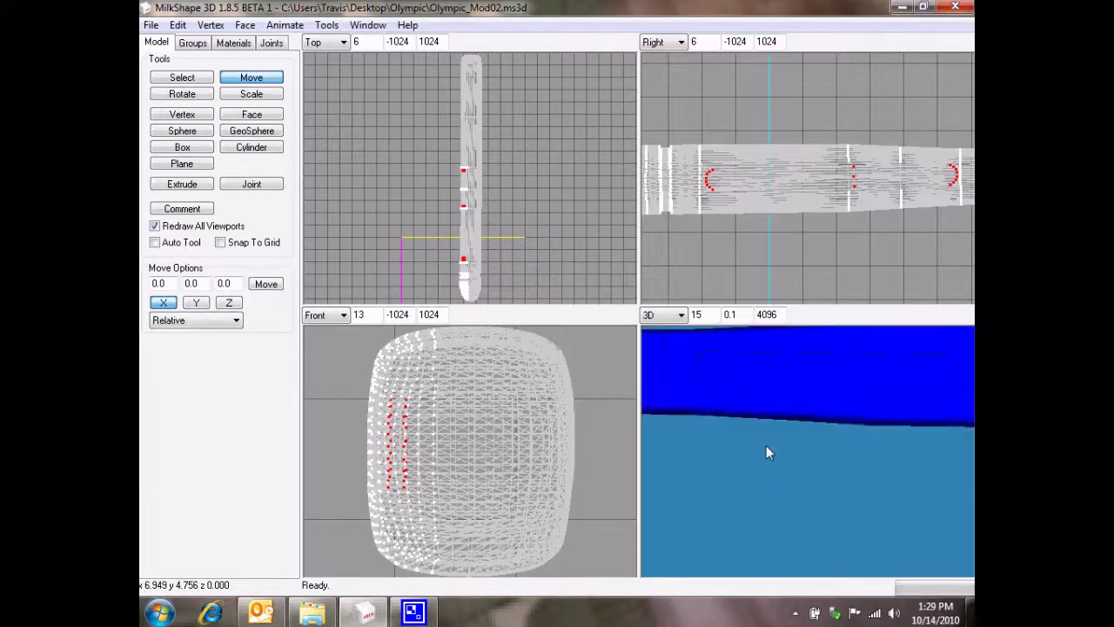
Clear the vertex selection and turn the 3D view to examine the engine's side and end.
click(172, 79)
click(386, 155)
drag(714, 348, 718, 372)
drag(809, 400, 770, 423)
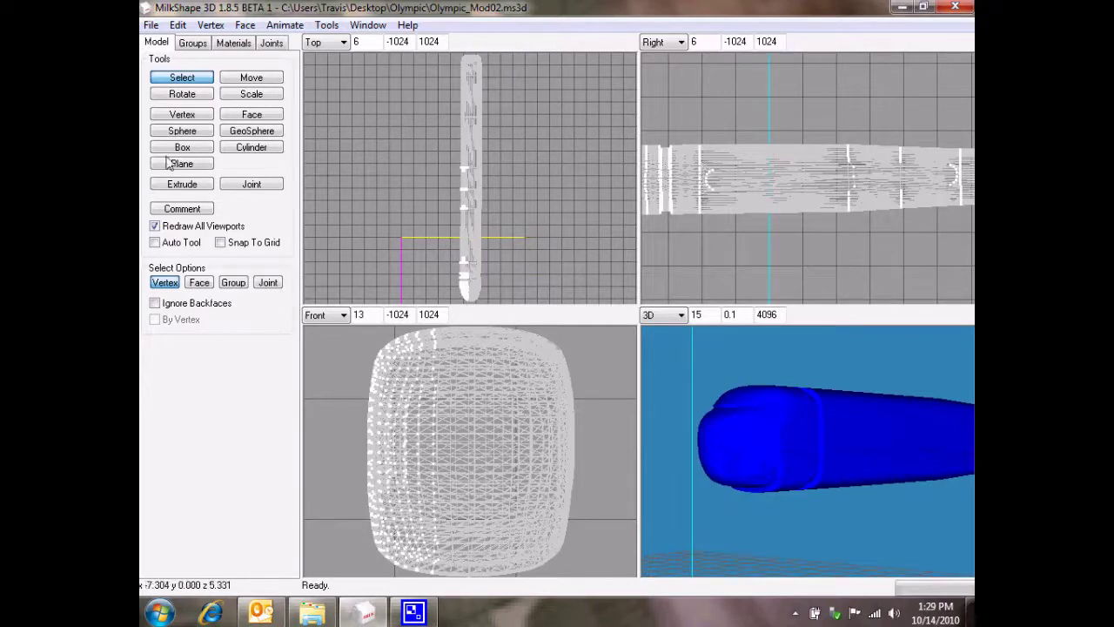
Restore the hidden vertices of Duplicate02 and hide the p_engine group so that only Duplicate02 is displayed.
click(191, 43)
click(251, 205)
click(251, 204)
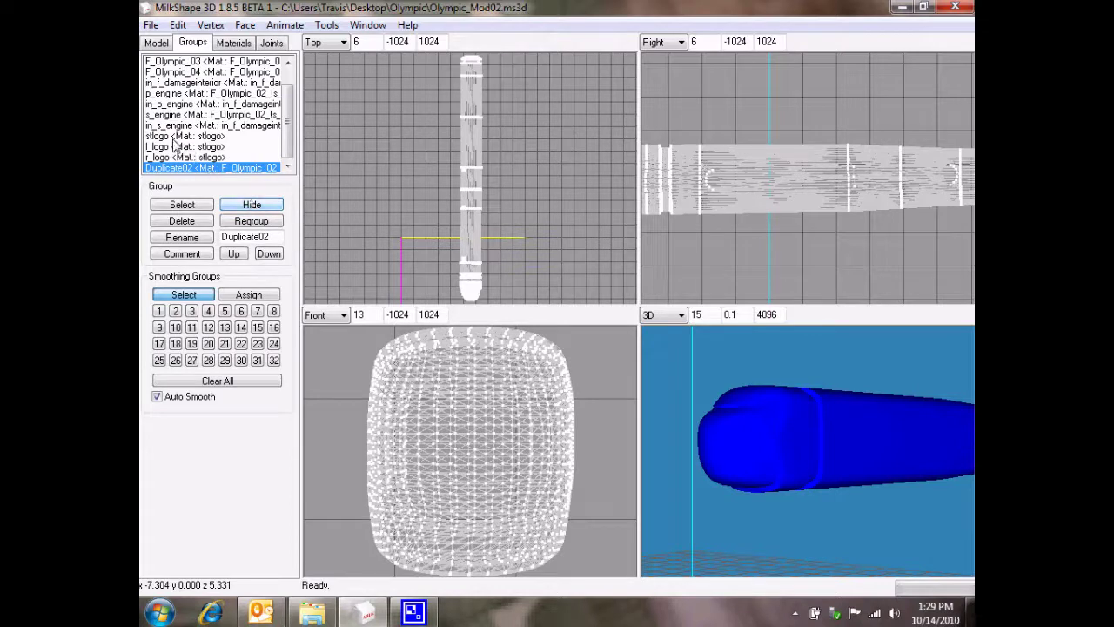
click(170, 95)
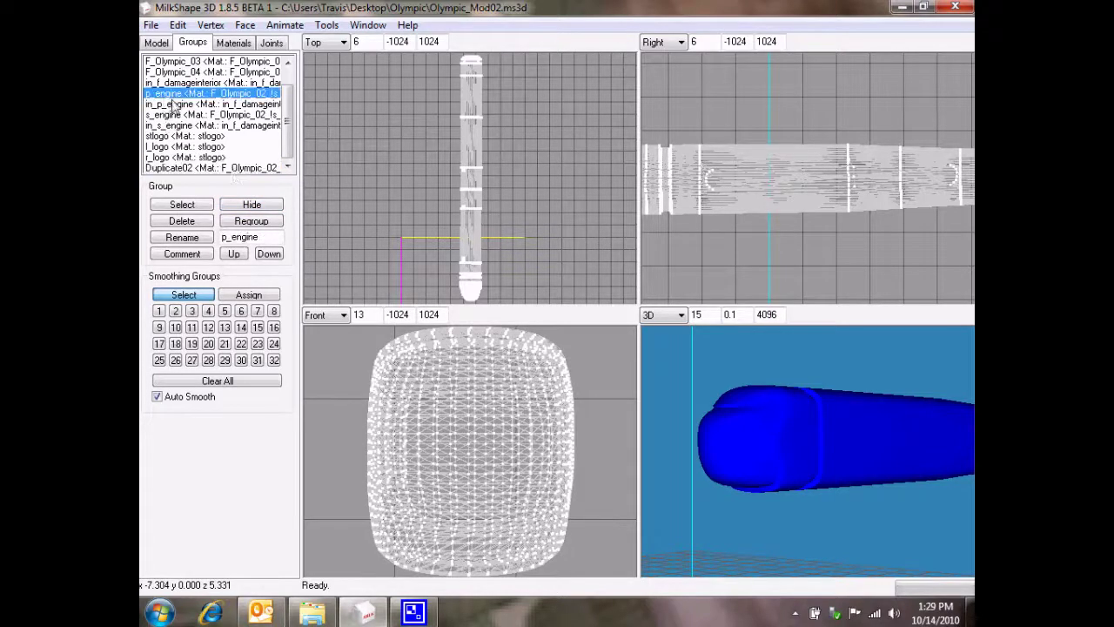
click(251, 206)
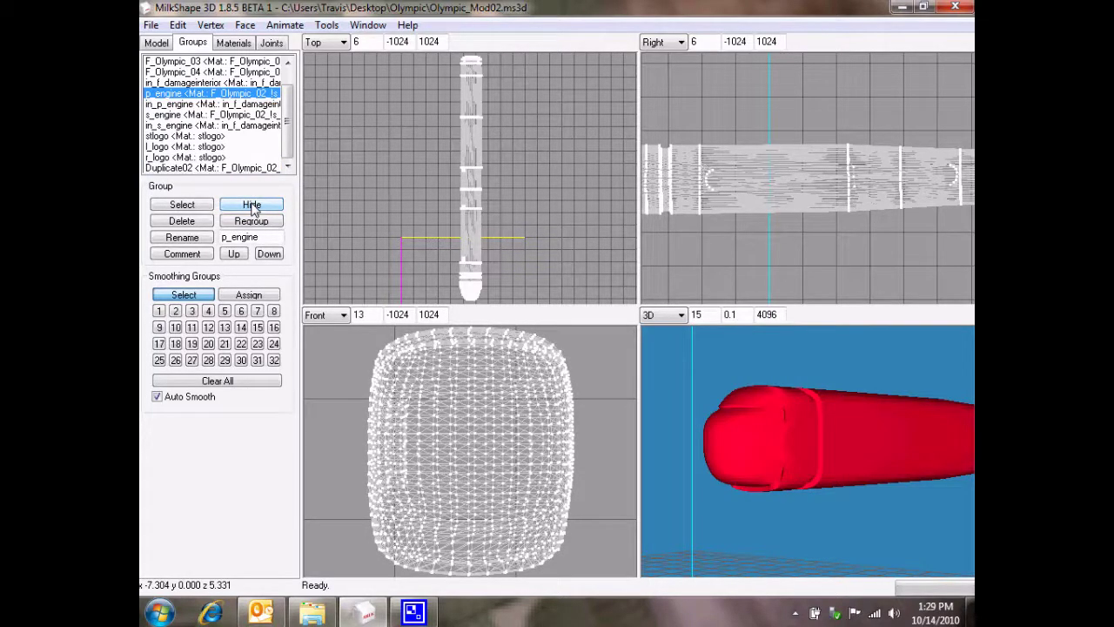
click(186, 168)
click(251, 205)
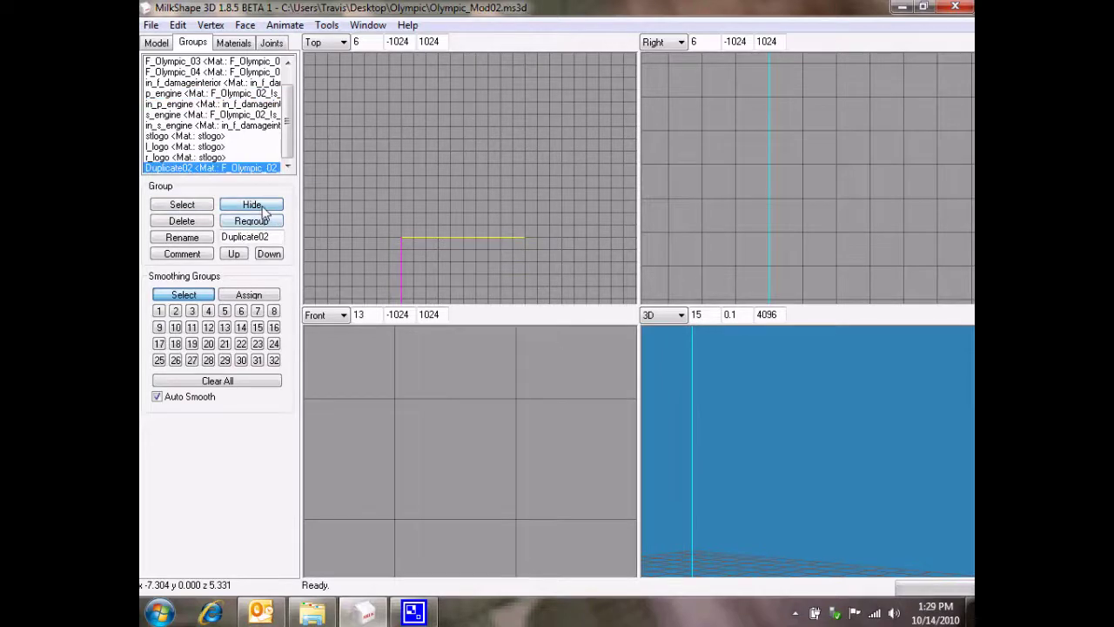
click(251, 204)
Display the Duplicate02 shell with Textured shading in the 3D view.
mouse_move(720, 426)
mouse_down()
mouse_move(730, 418)
mouse_move(688, 414)
mouse_move(718, 424)
mouse_up()
right_click(721, 379)
click(740, 249)
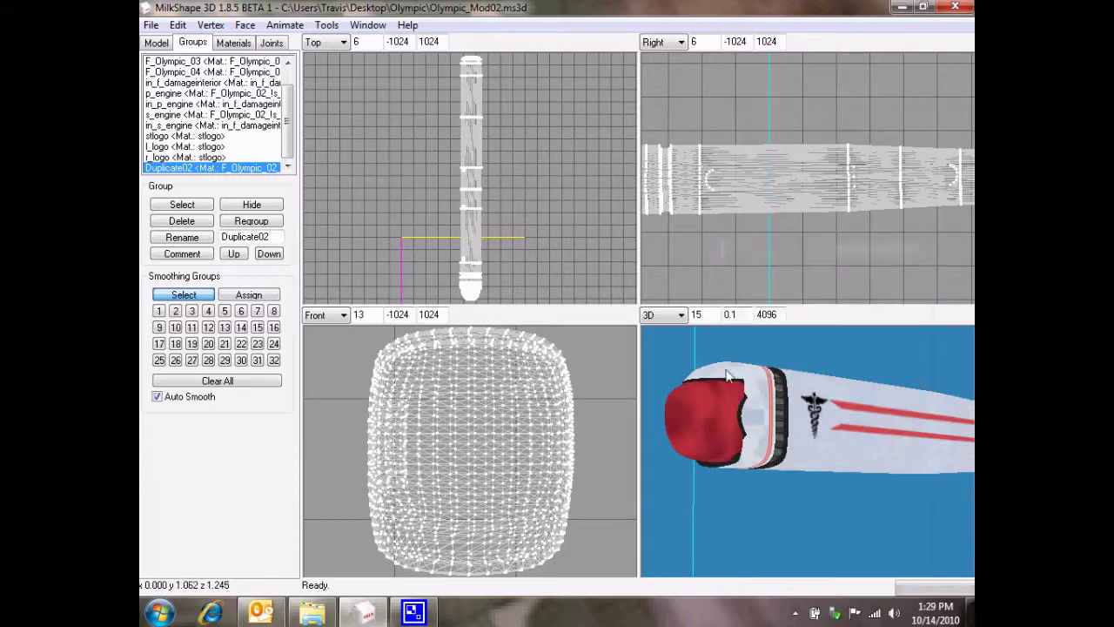
Assign the in_f_damageinterior material to the whole Duplicate02 group, then deselect it.
double_click(200, 168)
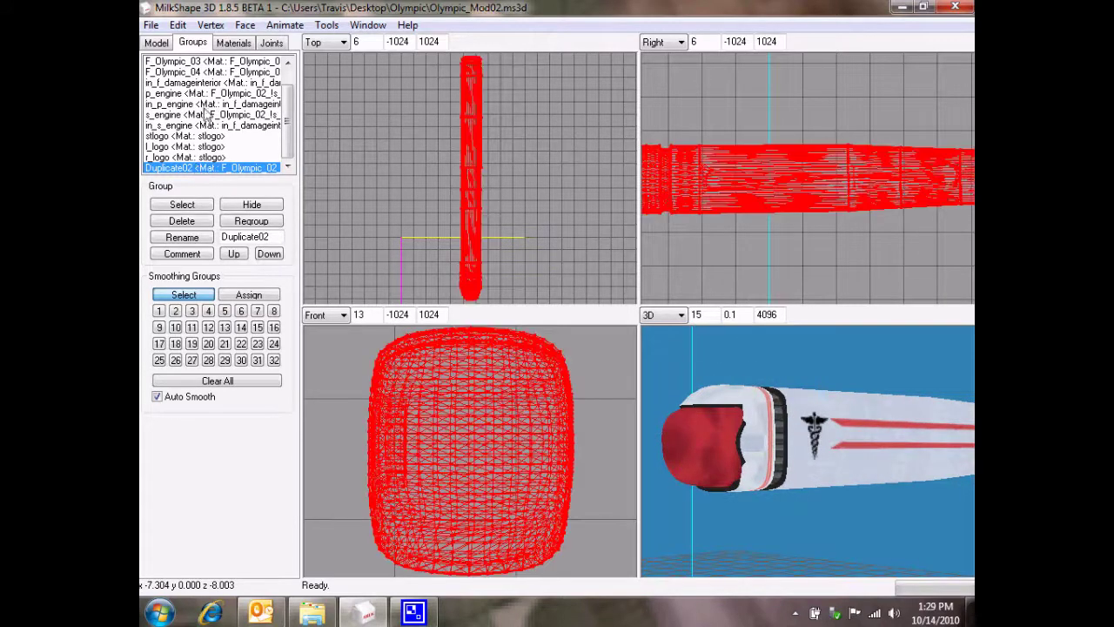
click(233, 43)
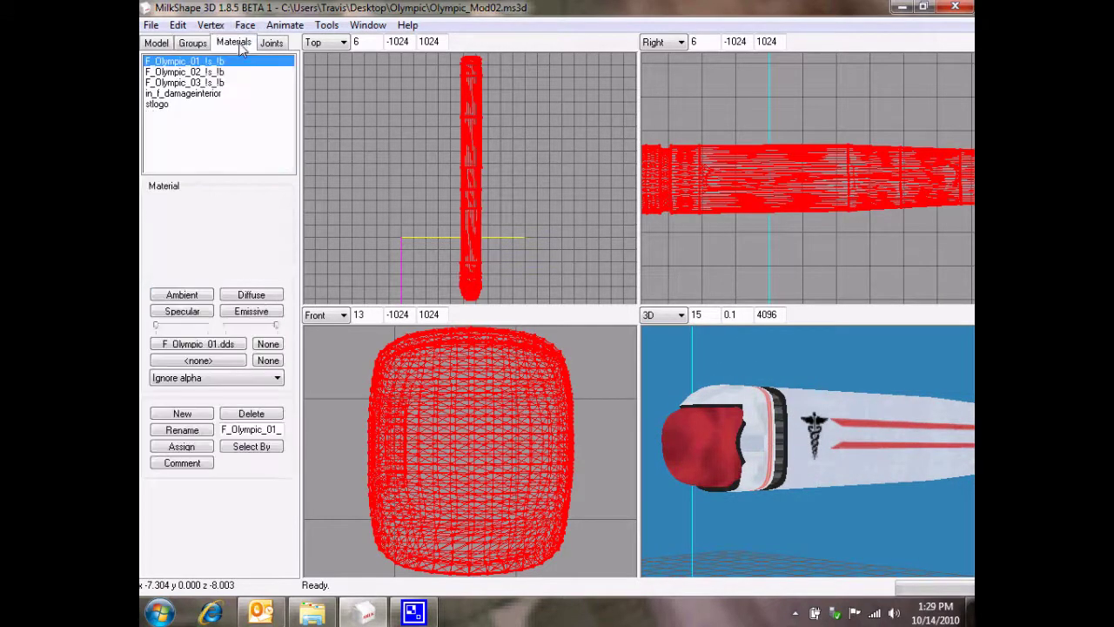
click(170, 93)
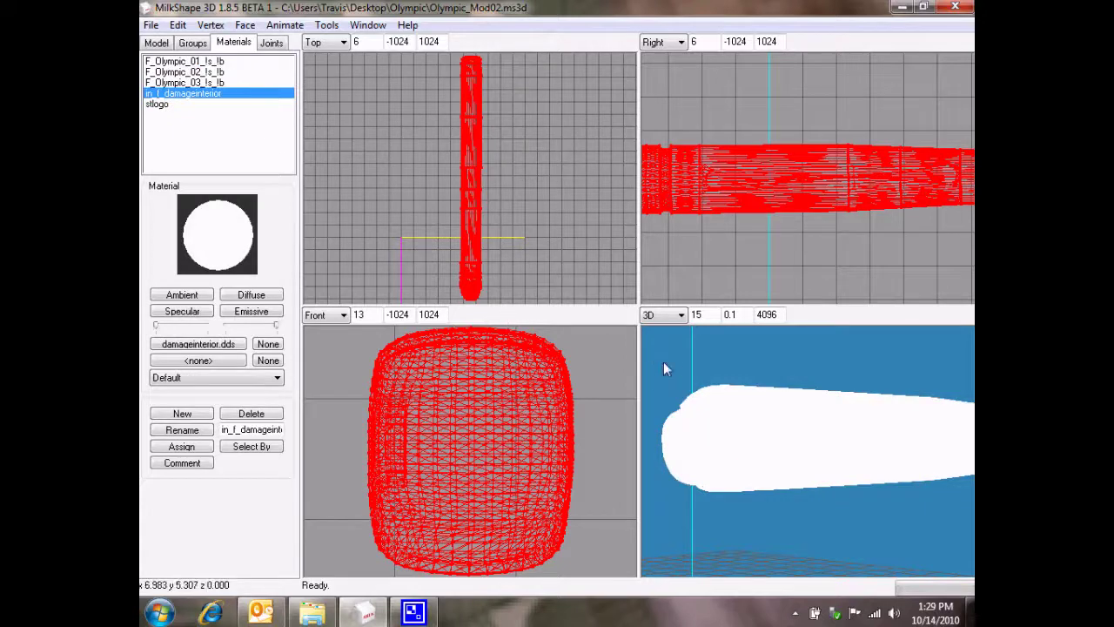
drag(664, 361, 688, 360)
drag(688, 360, 691, 361)
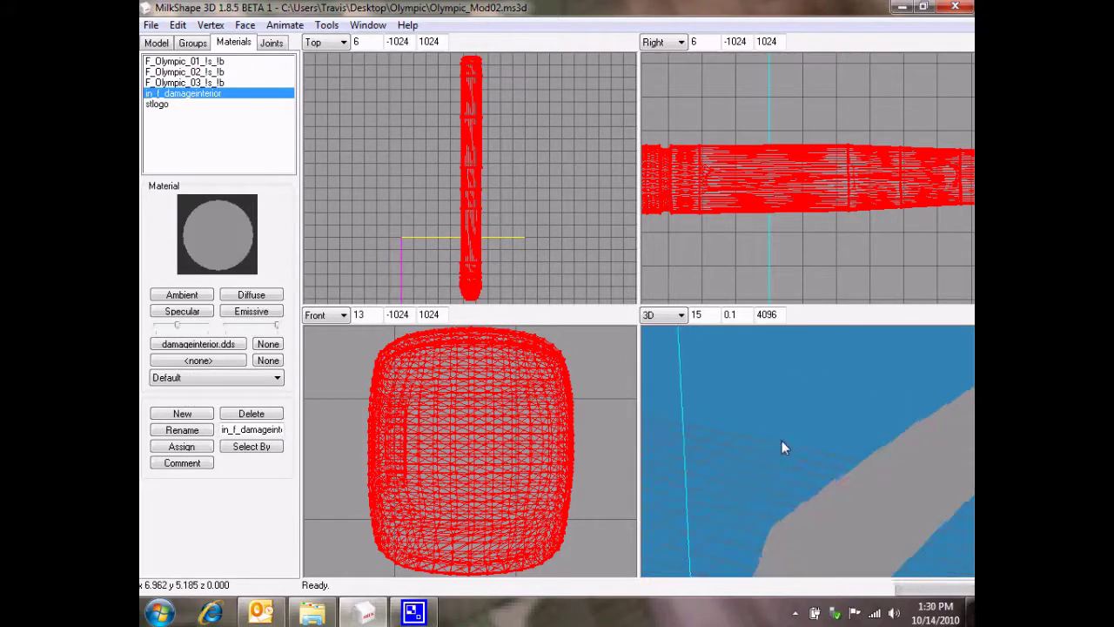
drag(781, 441, 741, 412)
click(596, 178)
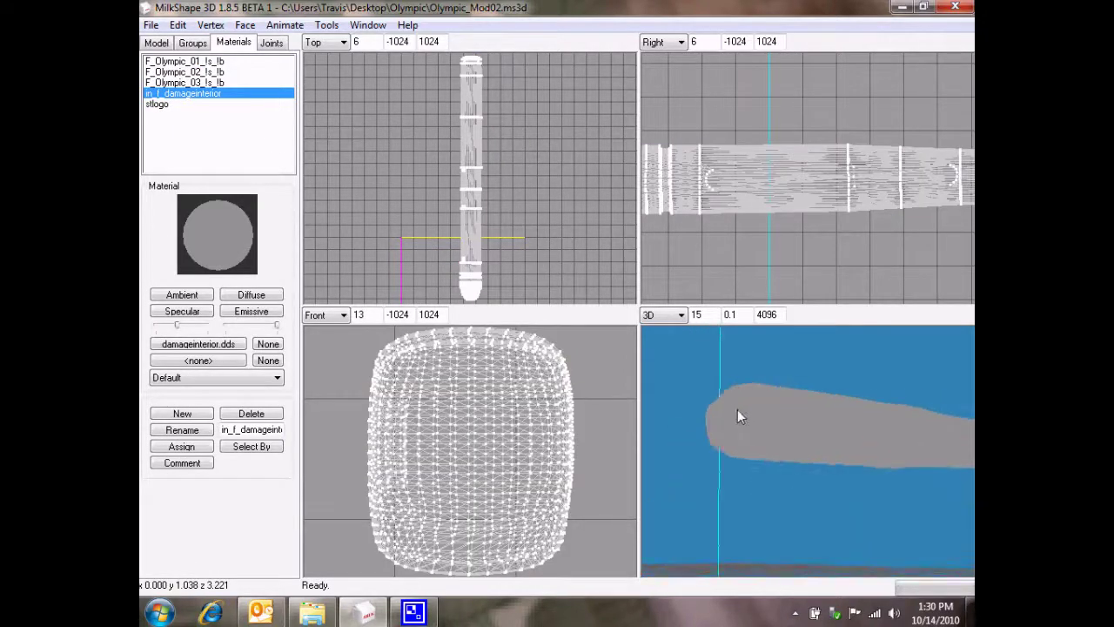
Show the p_engine group again around the Duplicate02 shell.
click(186, 44)
click(170, 125)
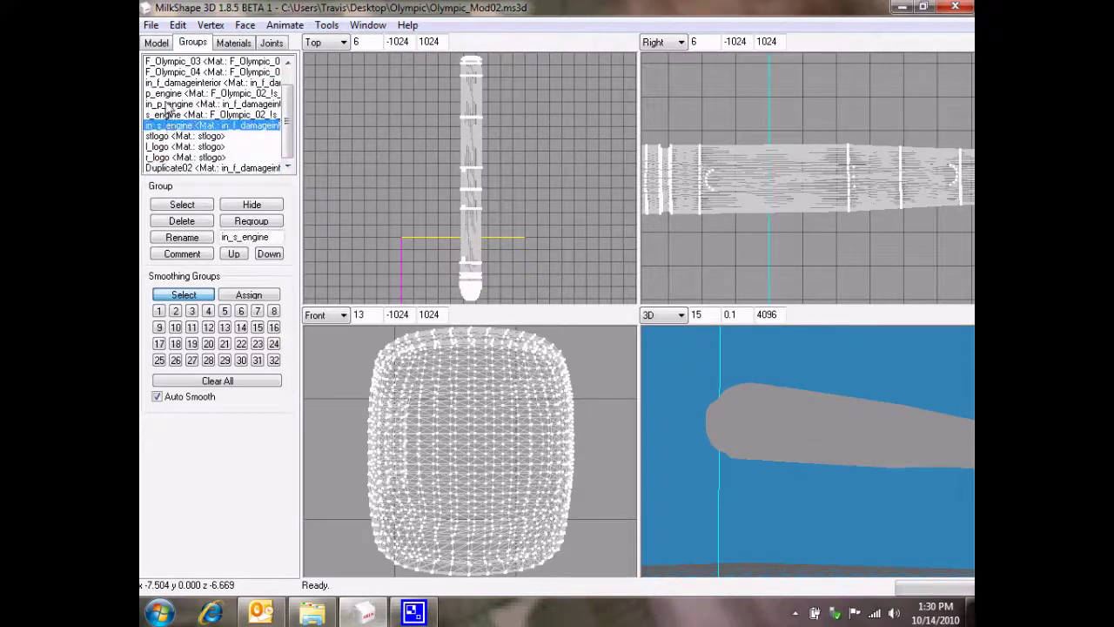
click(168, 104)
click(165, 93)
click(253, 204)
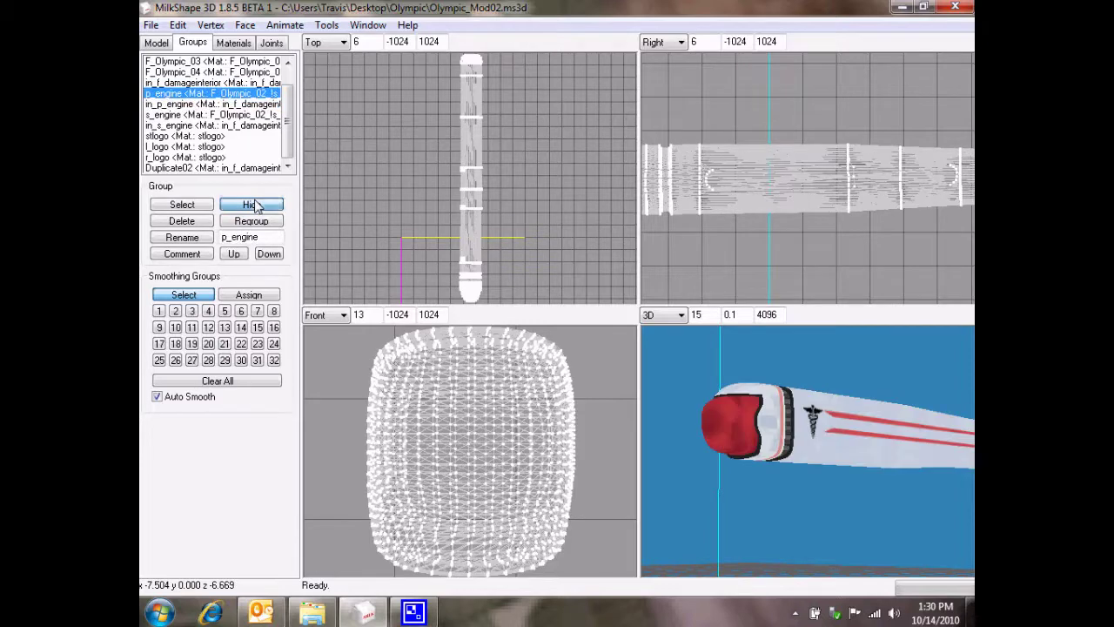
Switch the 3D view to Colored Groups and examine the engine's side for places where the inner shell pokes through.
right_click(850, 441)
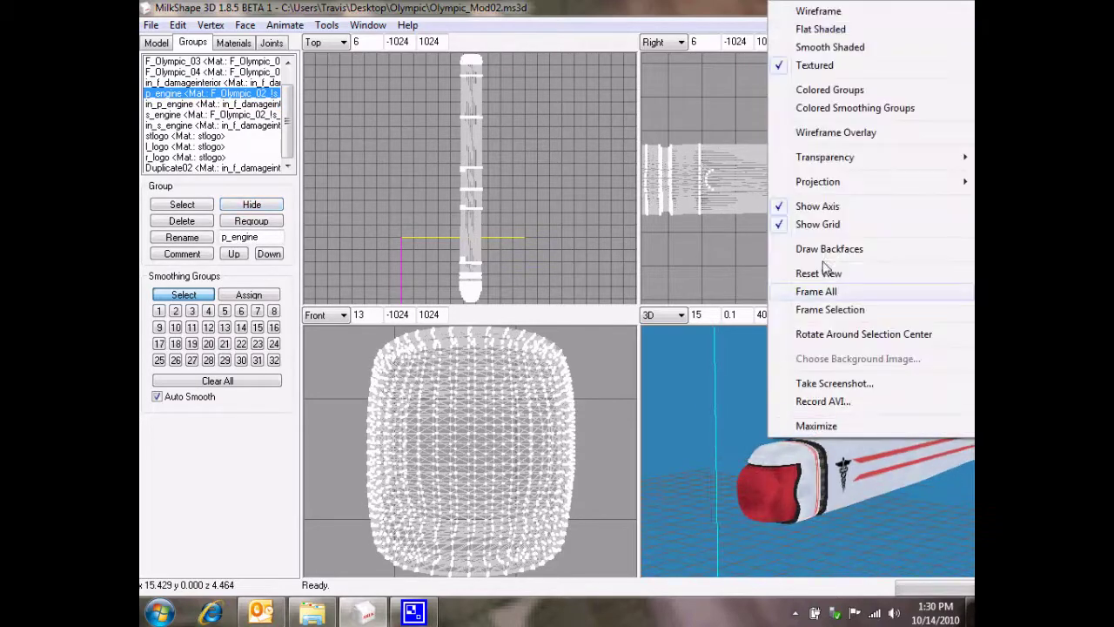
click(794, 107)
drag(817, 395, 857, 398)
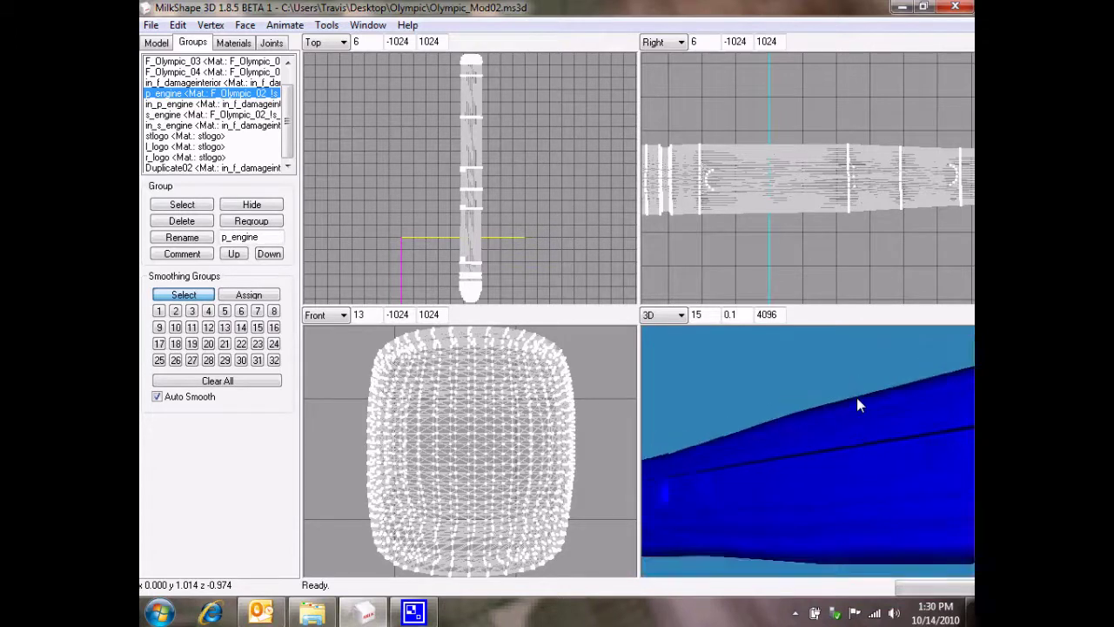
scroll(857, 398, down, 6)
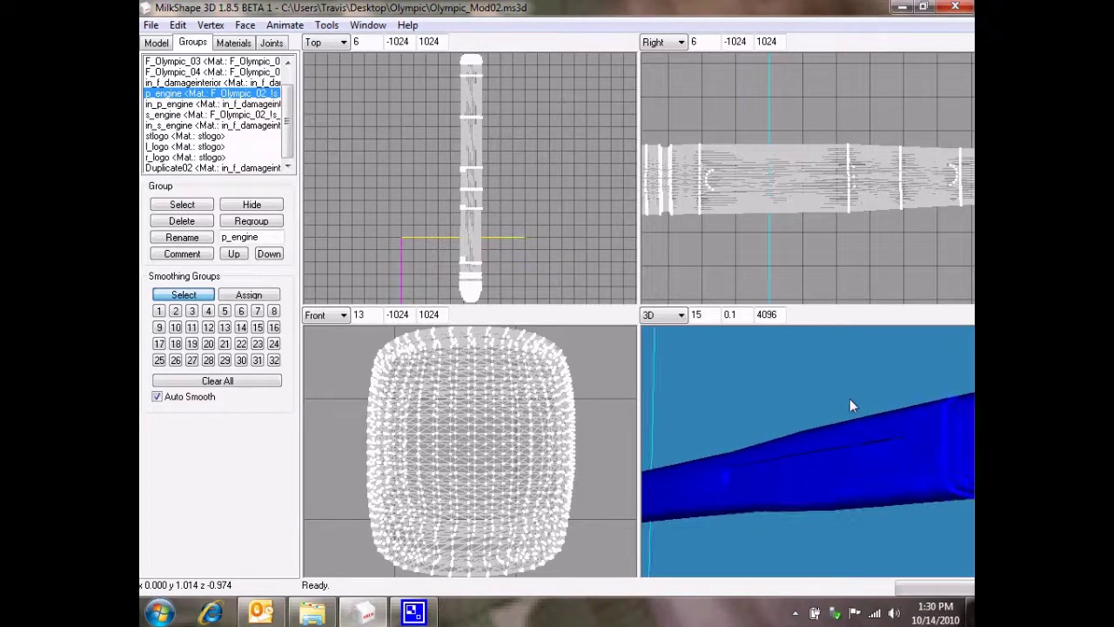
Copy the name of the old in_p_engine group and delete that group.
click(173, 104)
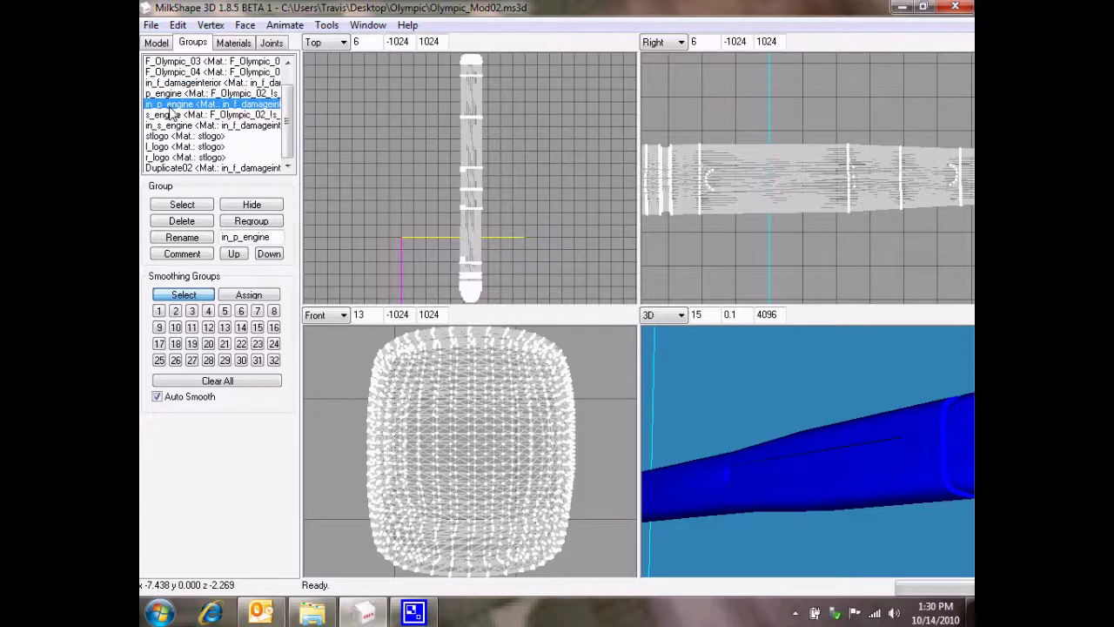
drag(264, 241, 207, 237)
key(ctrl+c)
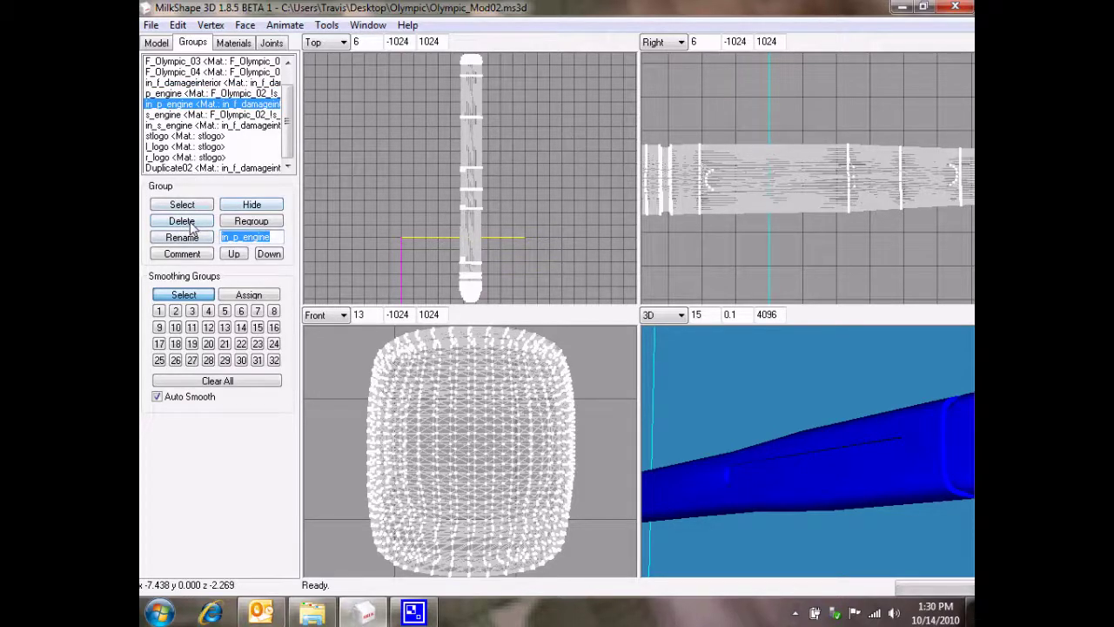
click(186, 223)
Rename the Duplicate02 group to in_p_engine using the copied name.
scroll(283, 113, down, 1)
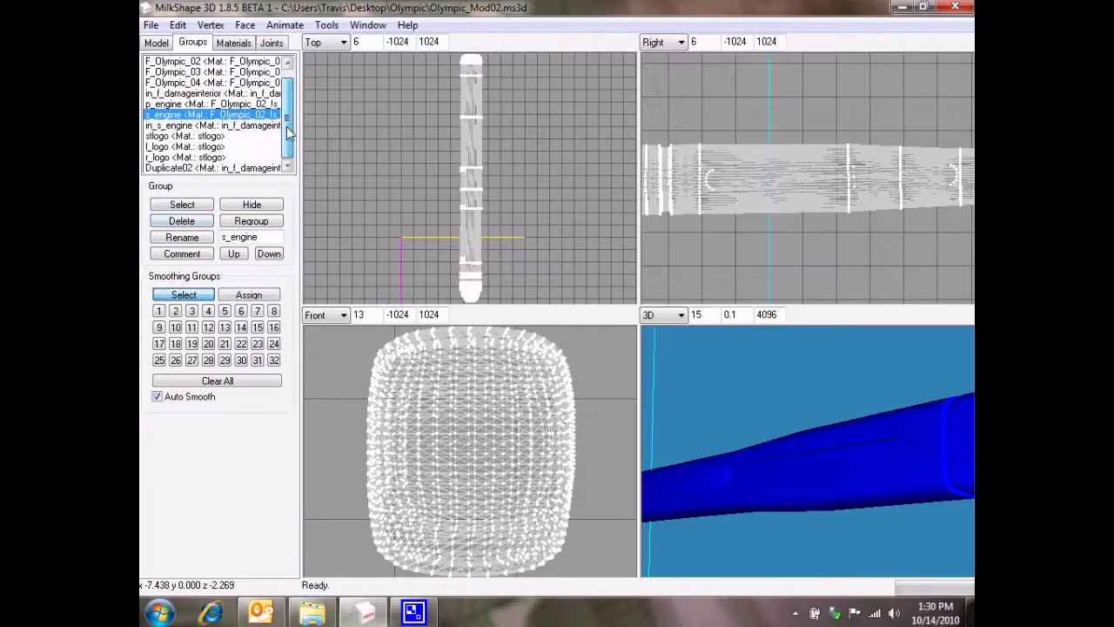
click(209, 168)
click(180, 238)
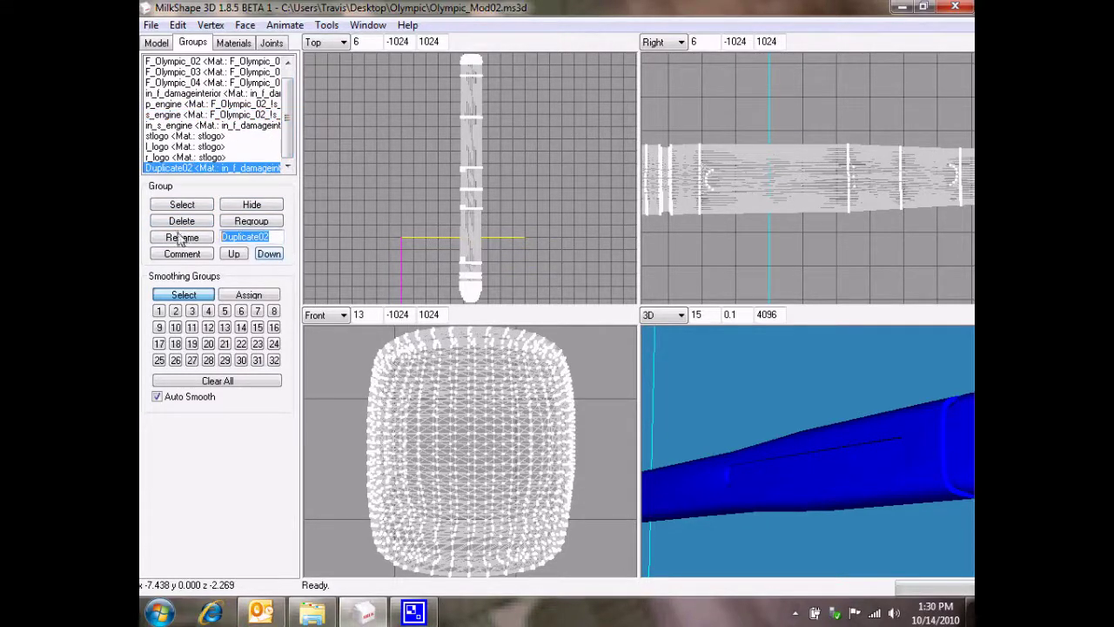
key(ctrl+v)
click(180, 237)
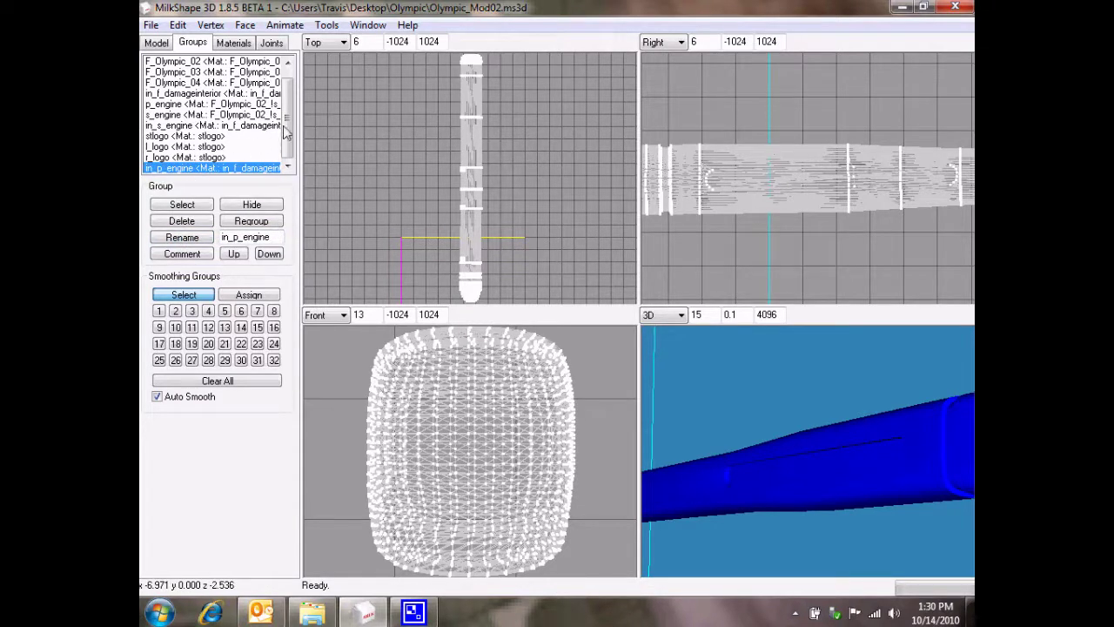
drag(767, 433, 703, 443)
scroll(761, 445, down, 4)
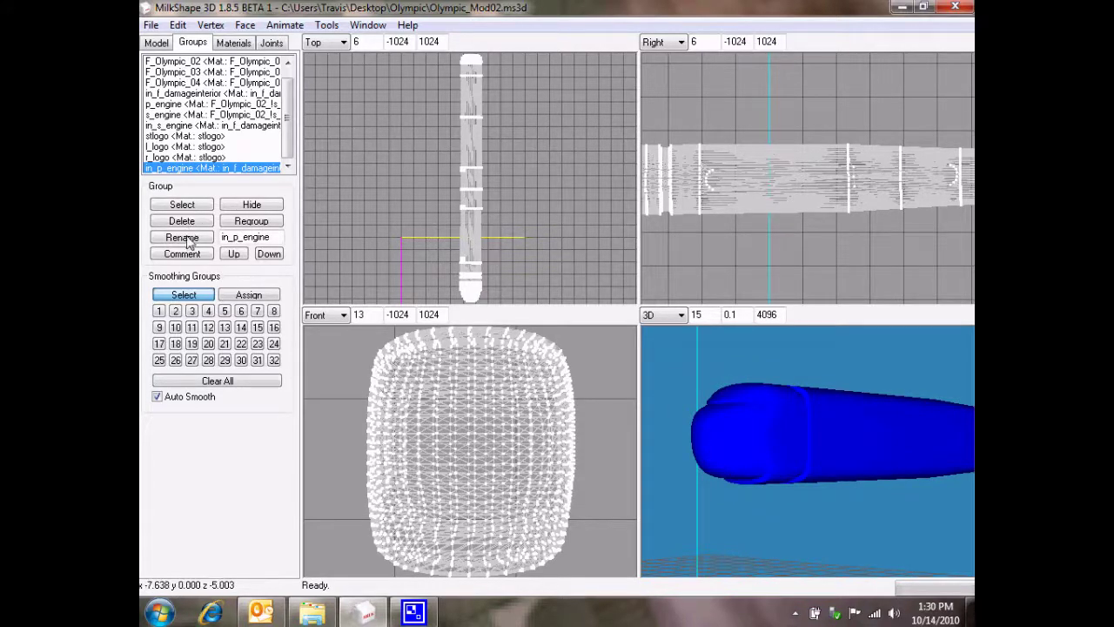
click(157, 44)
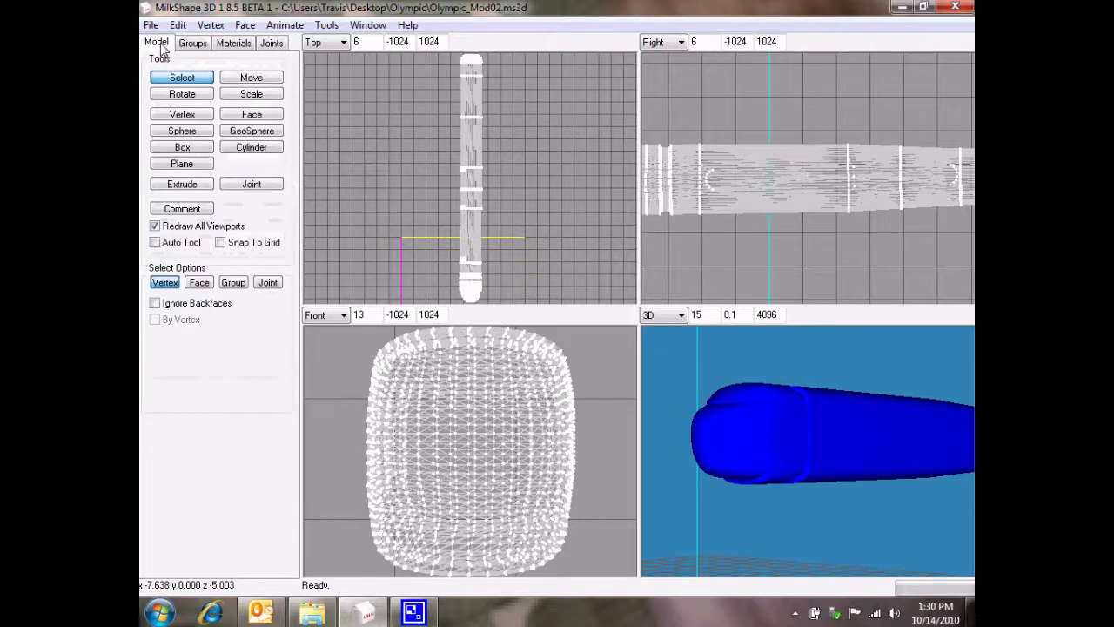
click(192, 43)
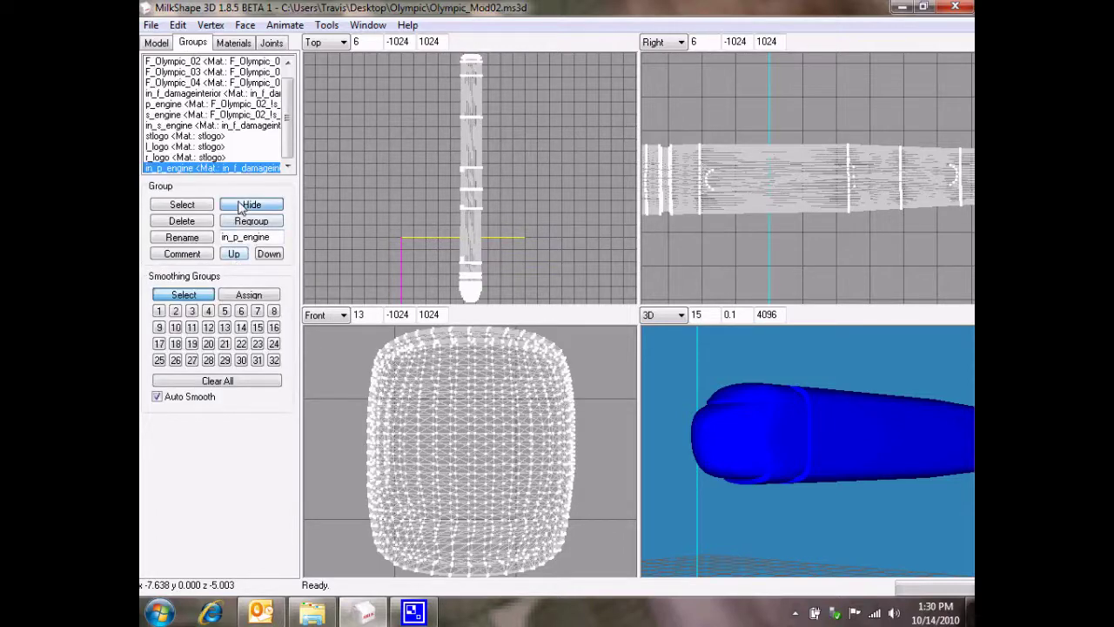
Draw a thin box along the engine's length in the Right view, from its rounded nose to its far end.
click(156, 44)
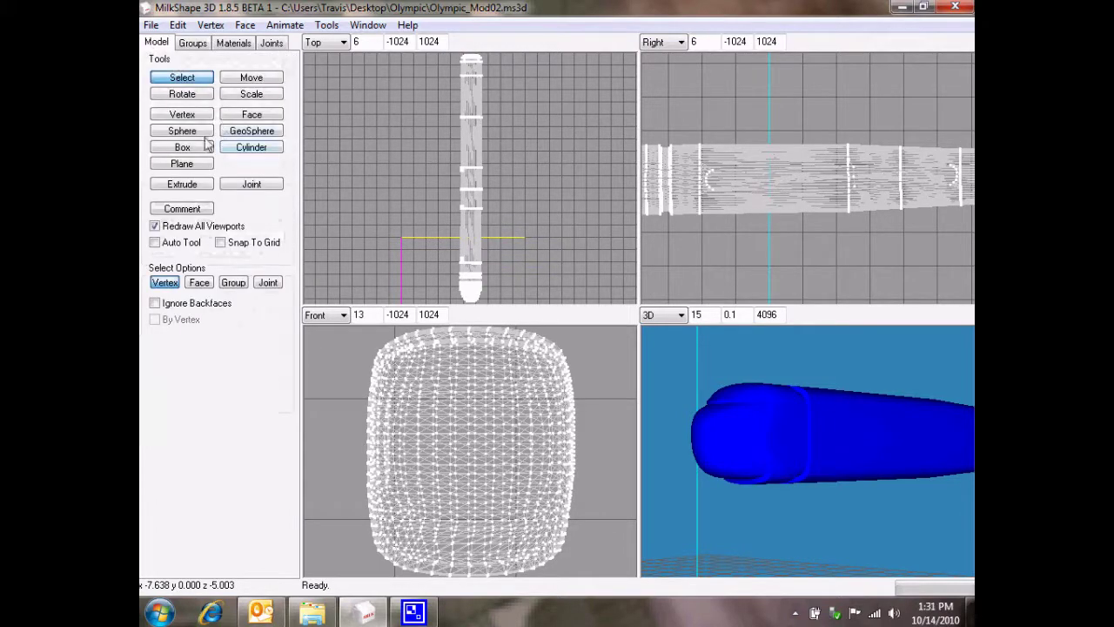
scroll(773, 182, down, 2)
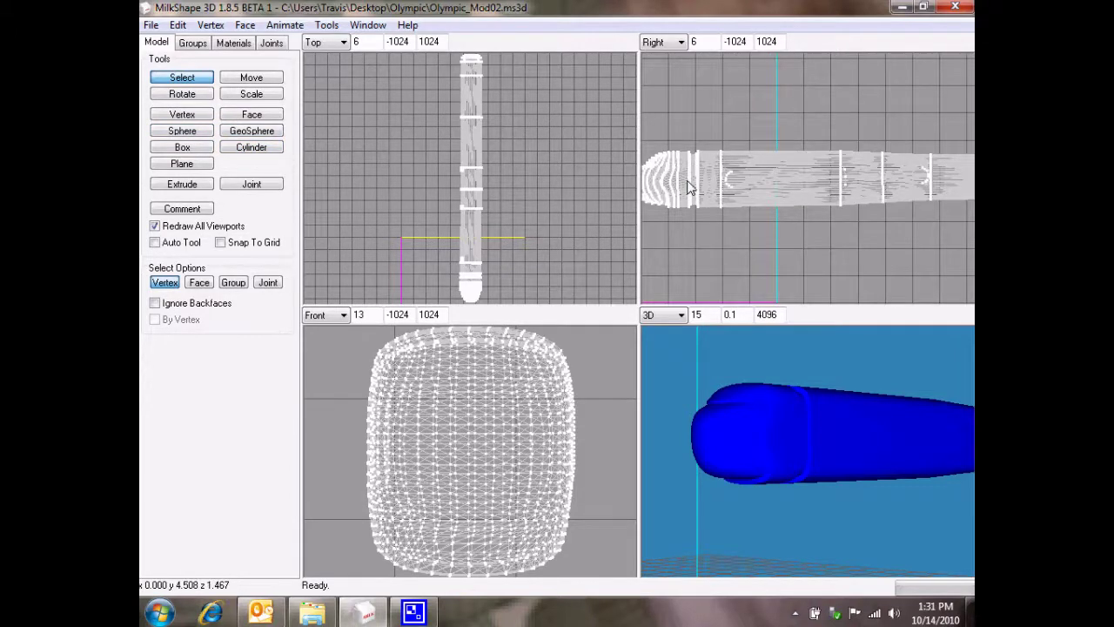
click(182, 149)
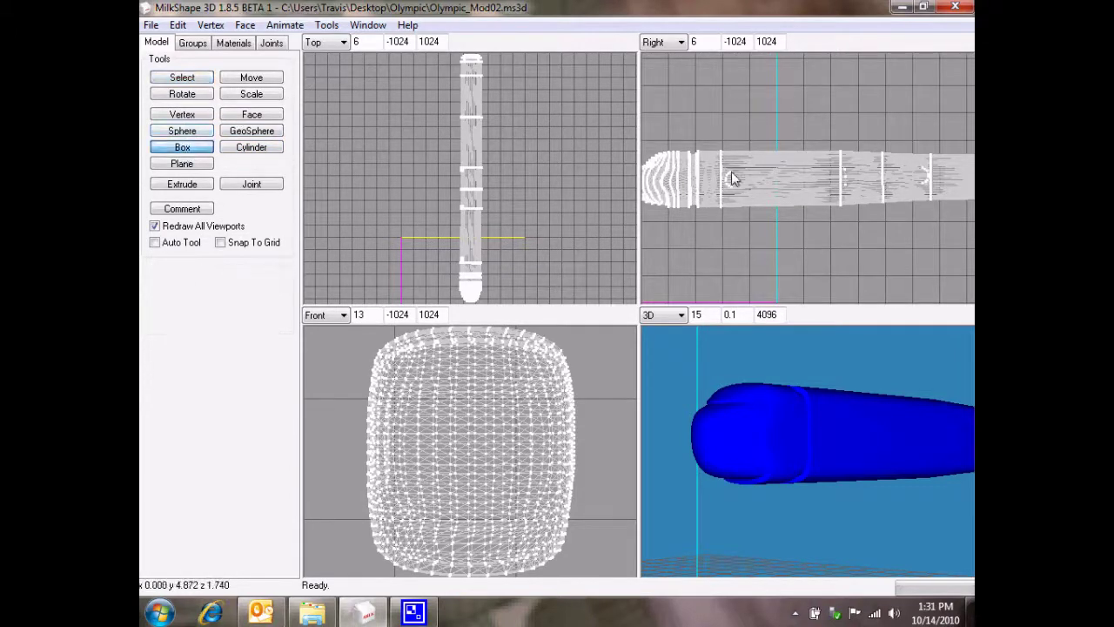
scroll(729, 180, down, 2)
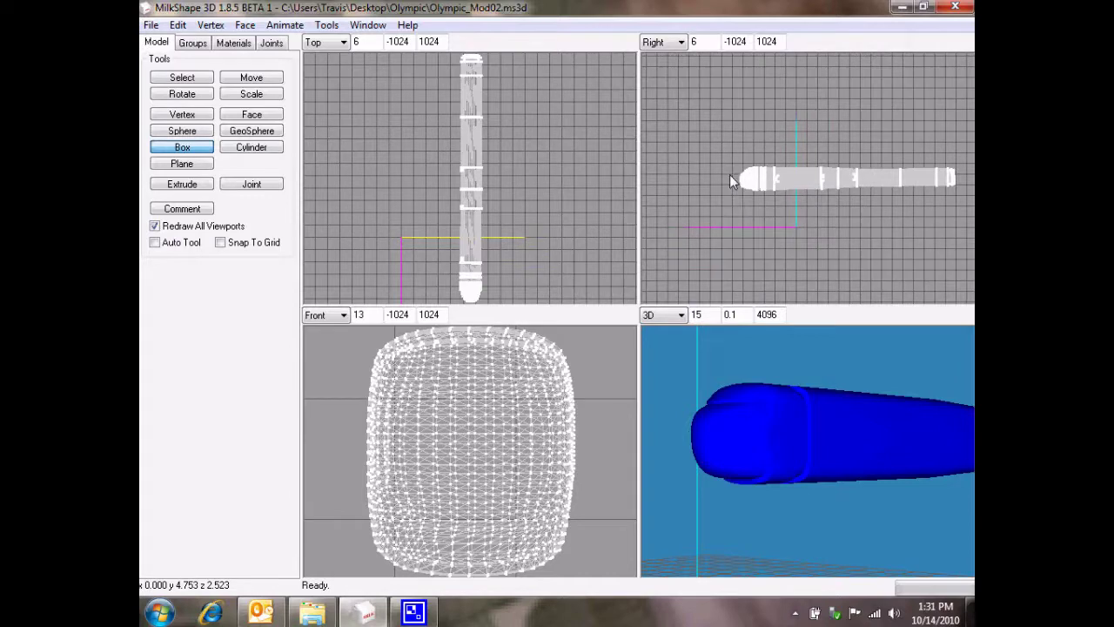
drag(744, 180, 949, 190)
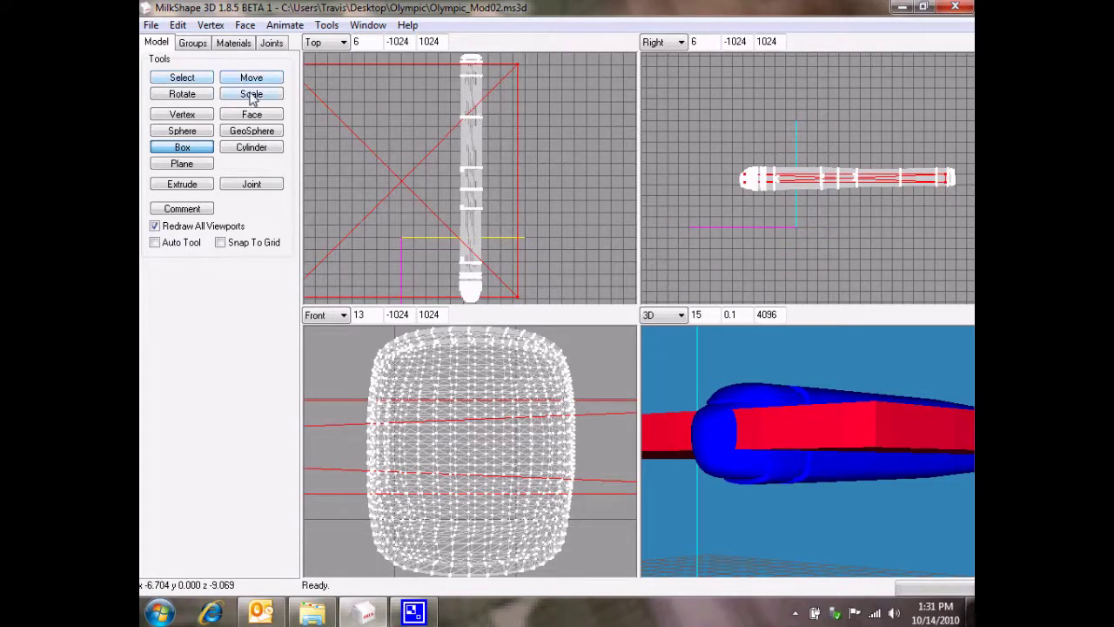
Narrow the box along X to about the engine's width in the Top view and move it onto the engine.
click(251, 93)
drag(621, 194, 518, 189)
click(164, 350)
click(189, 353)
click(230, 355)
drag(592, 245, 174, 242)
click(251, 80)
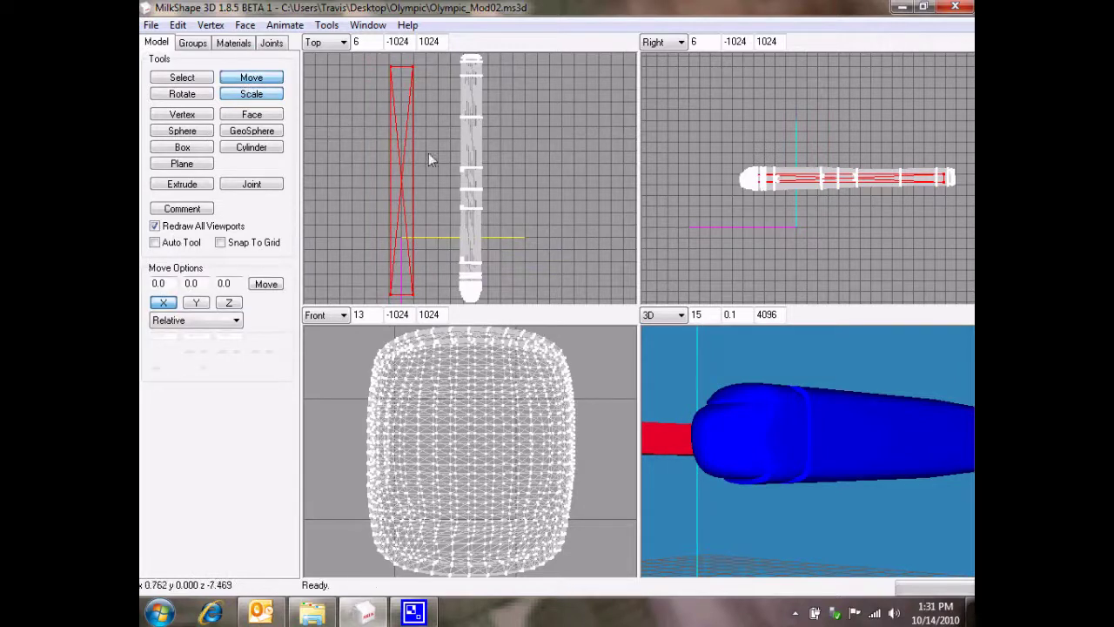
drag(412, 154, 472, 142)
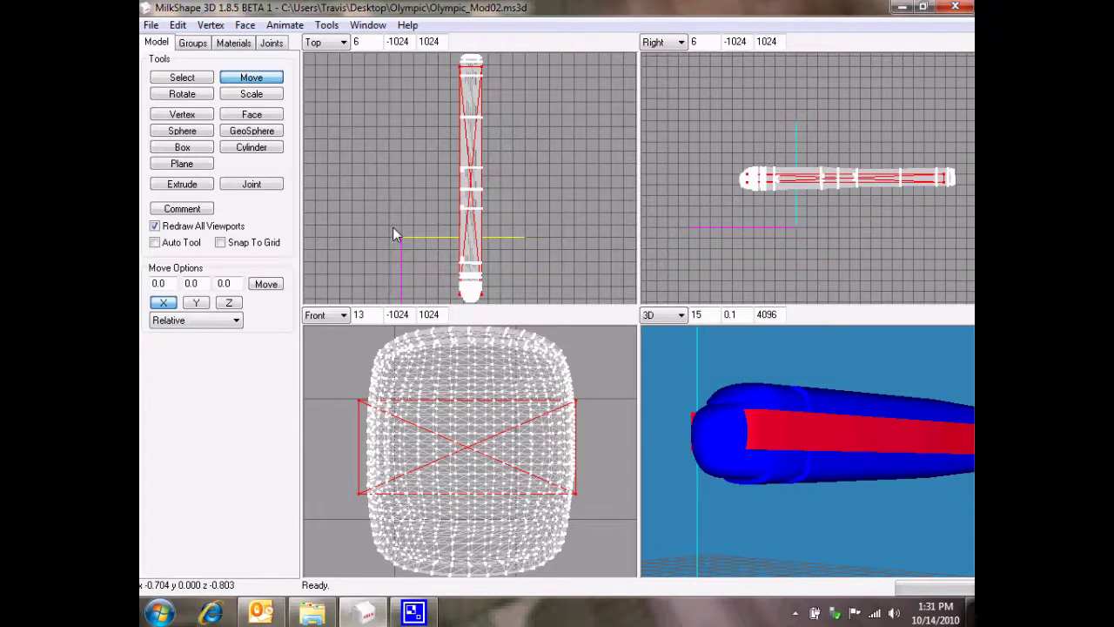
Scale the box four times by 1.2 along Y about its center of mass to nearly fill the engine's height.
click(245, 96)
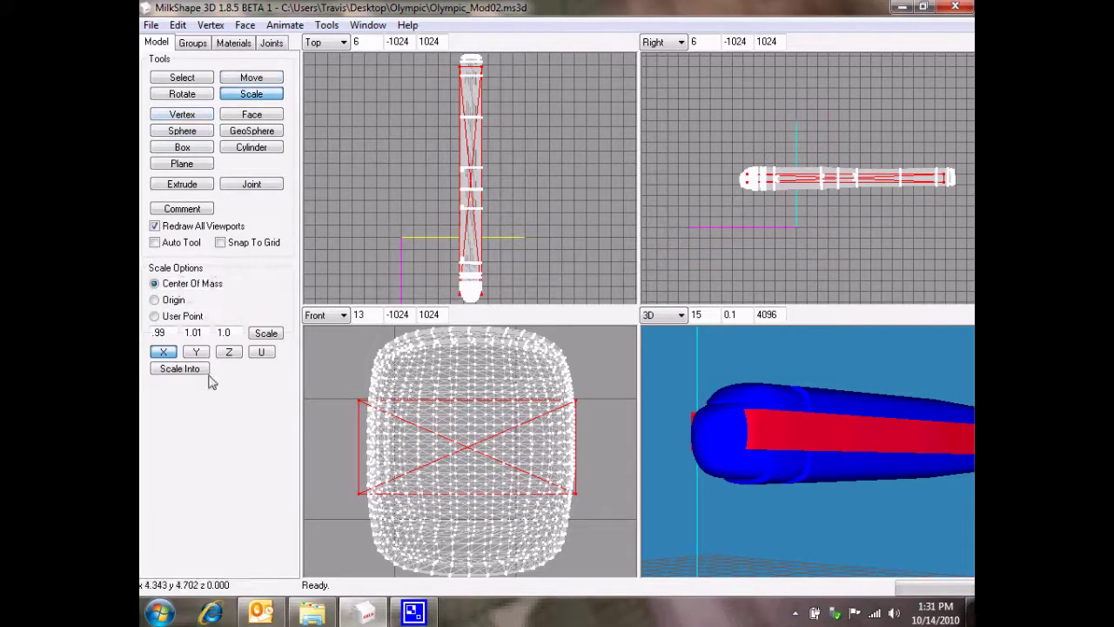
click(196, 352)
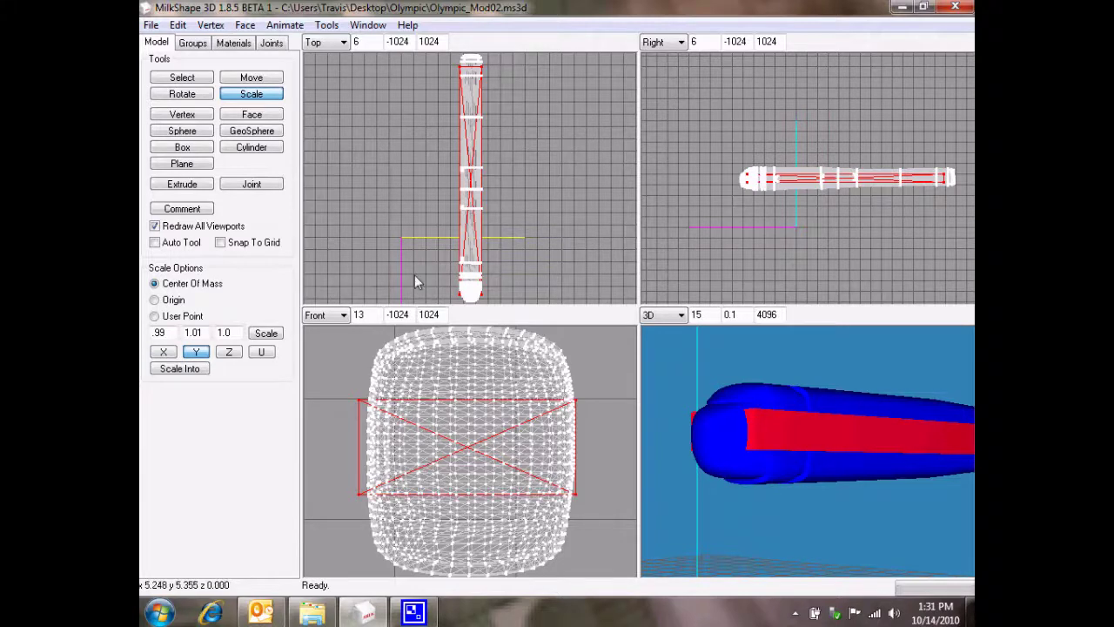
double_click(196, 333)
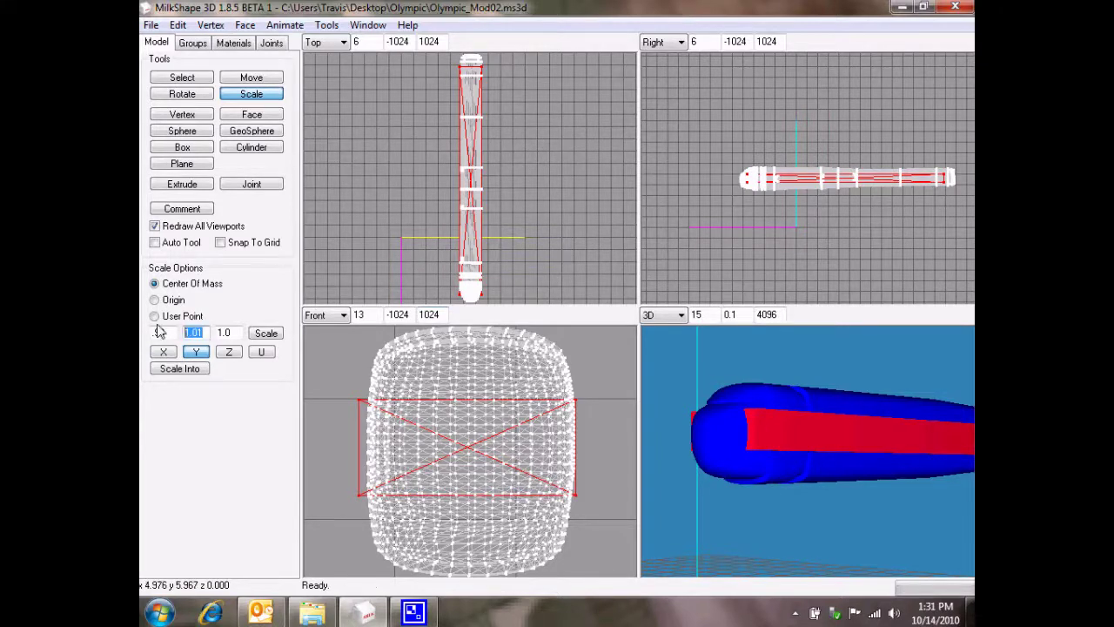
text(1.2)
click(263, 334)
click(263, 334)
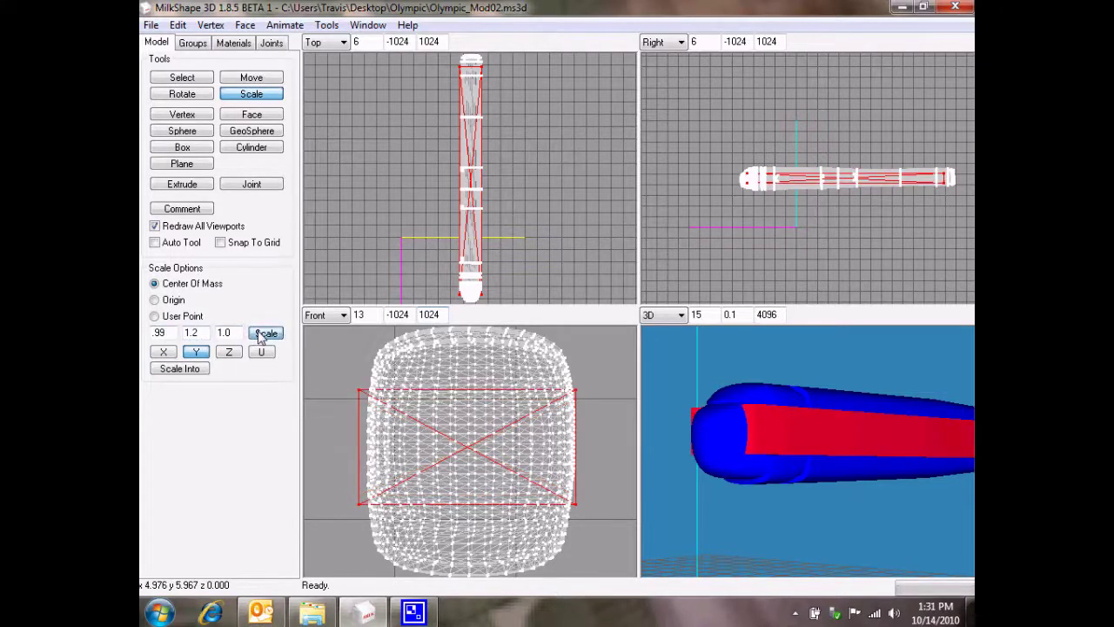
click(262, 335)
click(263, 334)
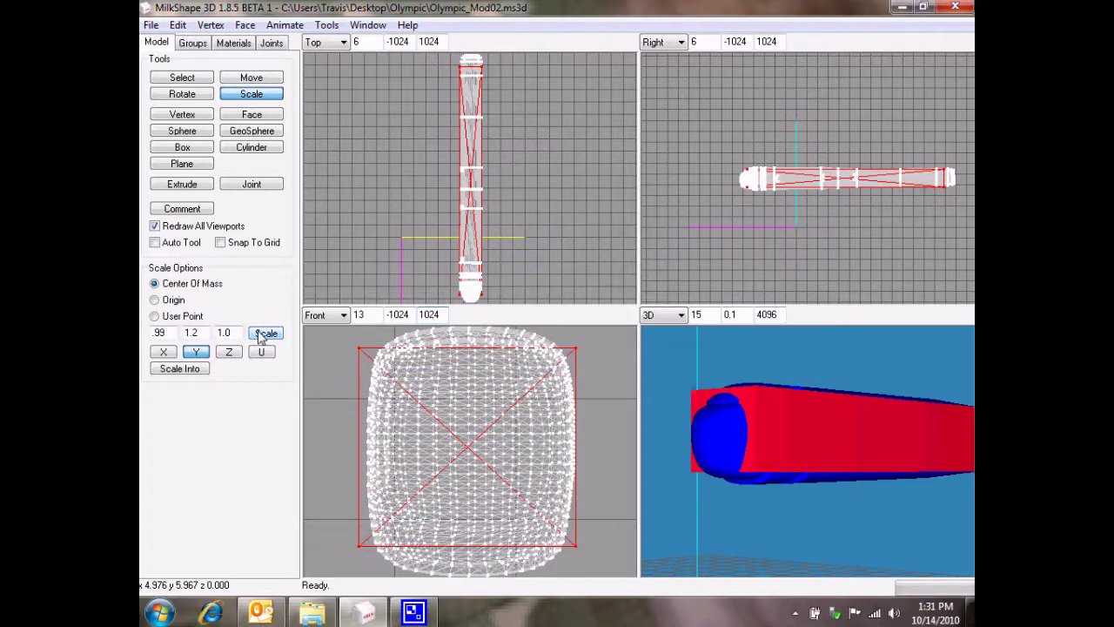
Scale the box repeatedly by .95 along X until its sides fit inside the engine's outline in the Front view.
double_click(160, 333)
text(.95)
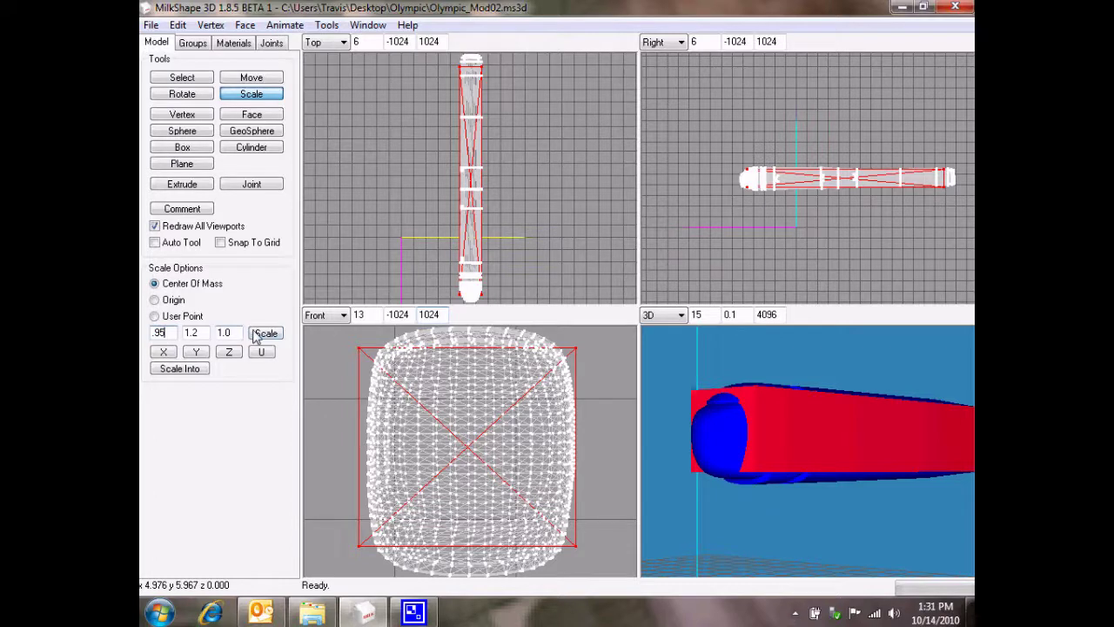
click(263, 335)
click(163, 352)
click(268, 335)
click(270, 335)
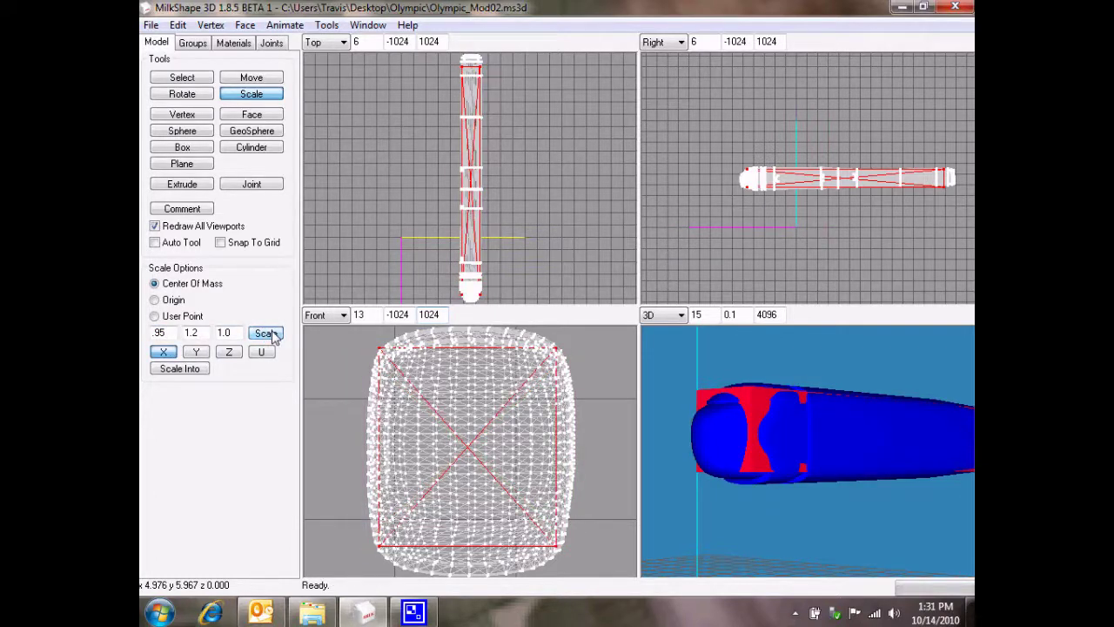
Check from the side where the box sticks out of the engine, and hide the Box02 group.
mouse_move(776, 509)
mouse_down()
mouse_move(743, 482)
mouse_move(726, 522)
mouse_move(748, 505)
mouse_move(786, 502)
mouse_move(740, 504)
mouse_move(764, 502)
mouse_up()
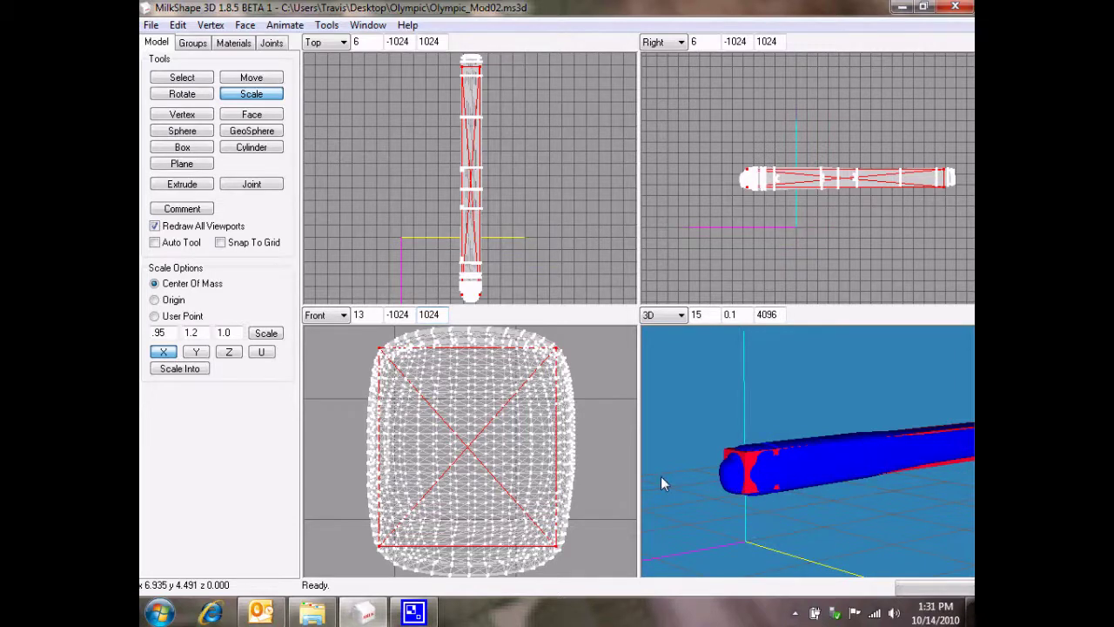
mouse_move(762, 467)
mouse_down()
mouse_move(682, 460)
mouse_move(773, 460)
mouse_move(750, 463)
mouse_up()
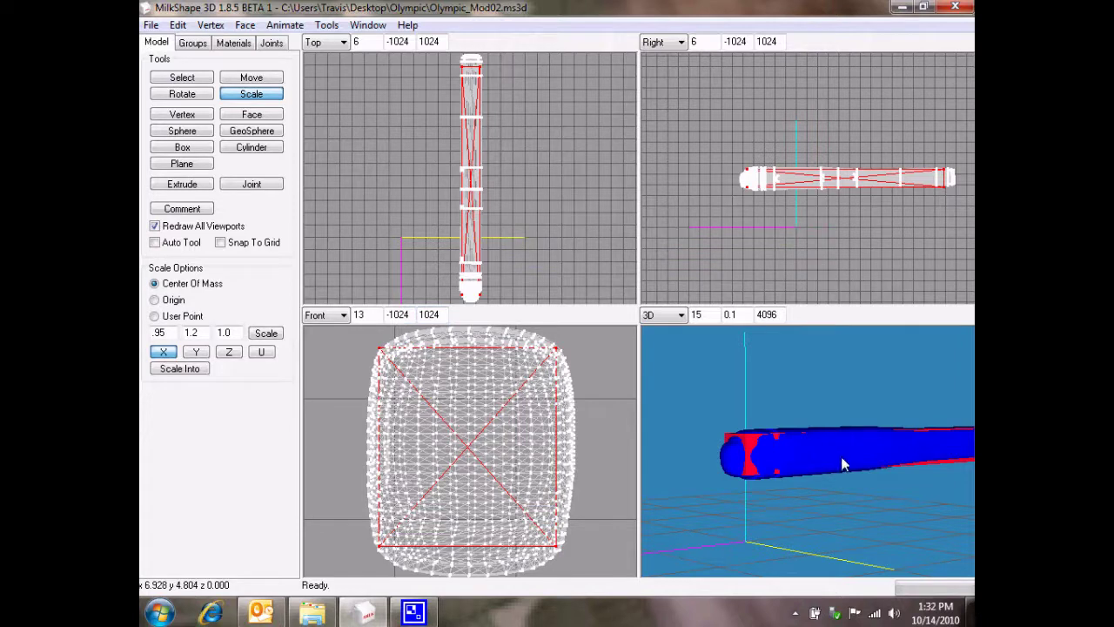
drag(841, 462, 728, 442)
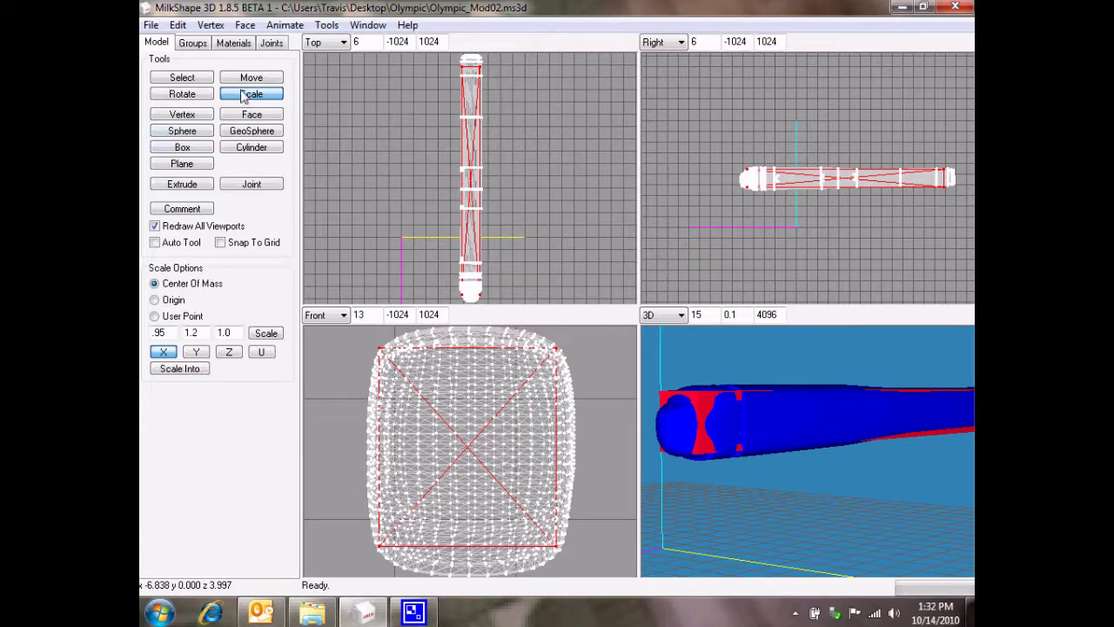
click(205, 48)
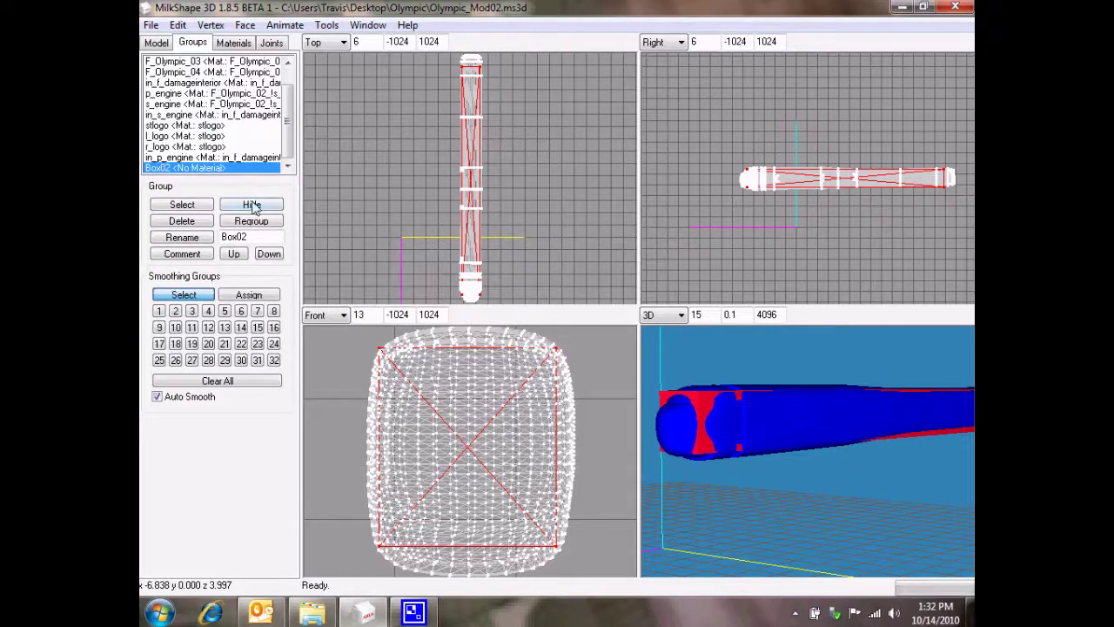
click(252, 206)
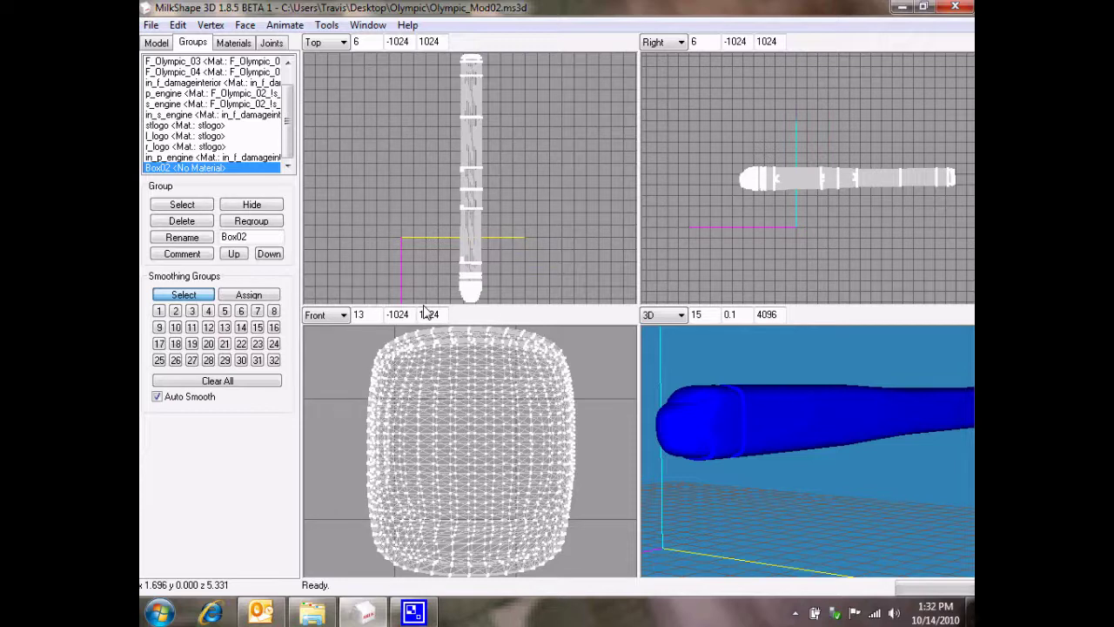
click(232, 42)
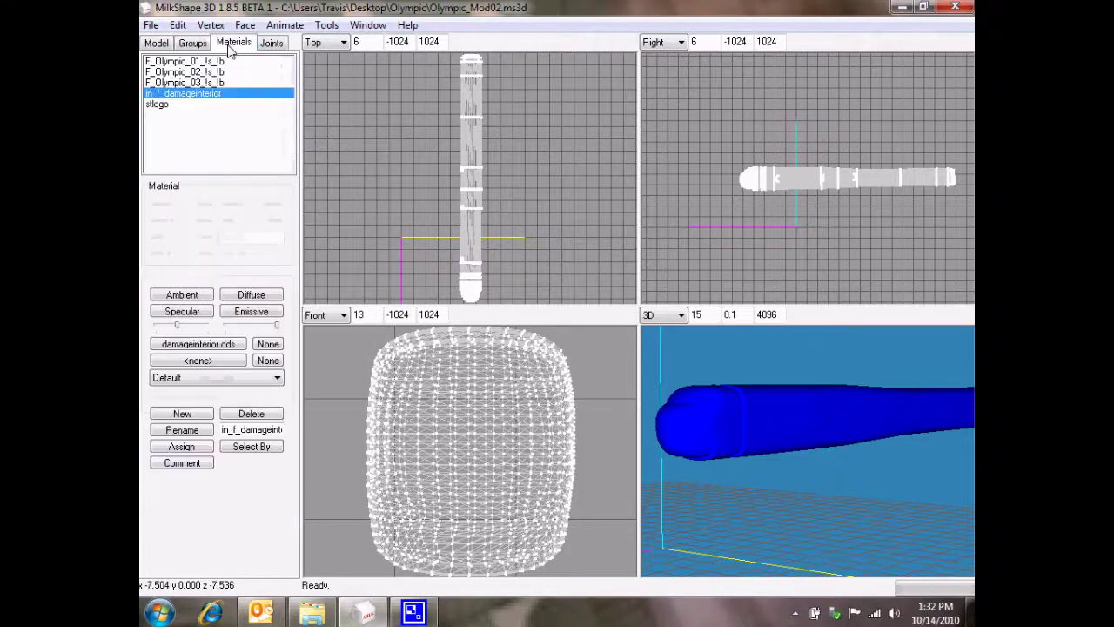
click(274, 44)
click(192, 43)
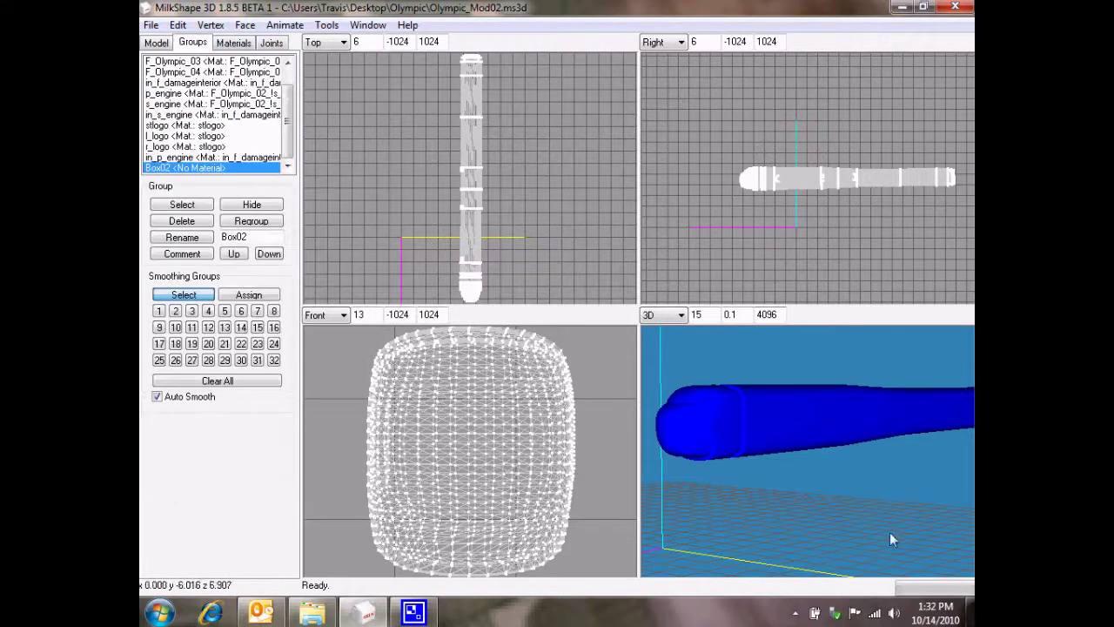
click(796, 614)
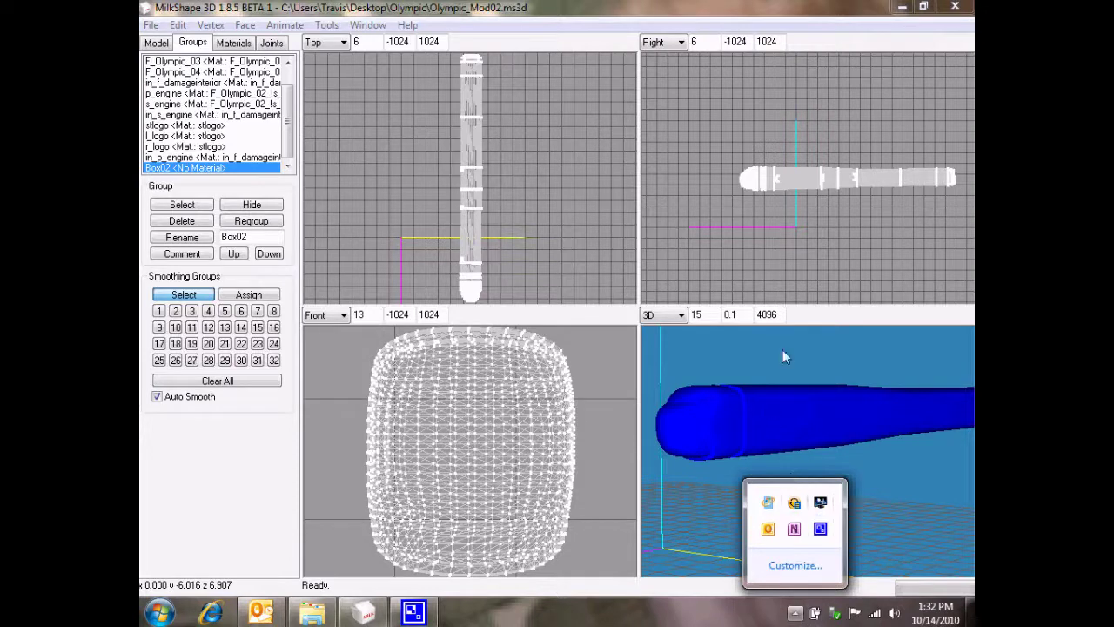
click(762, 360)
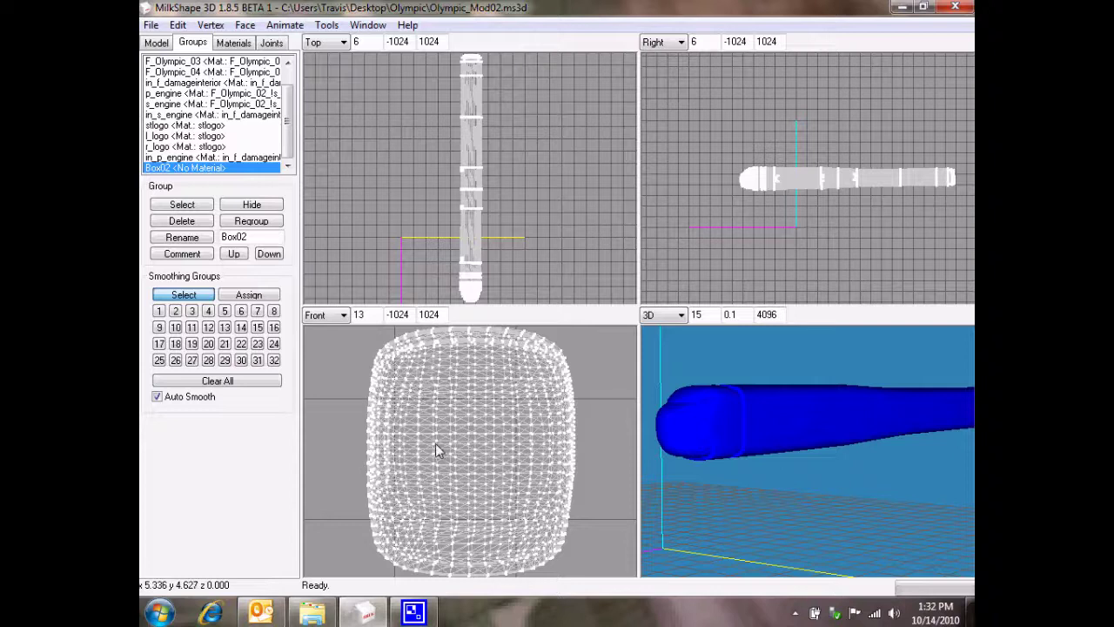
click(245, 24)
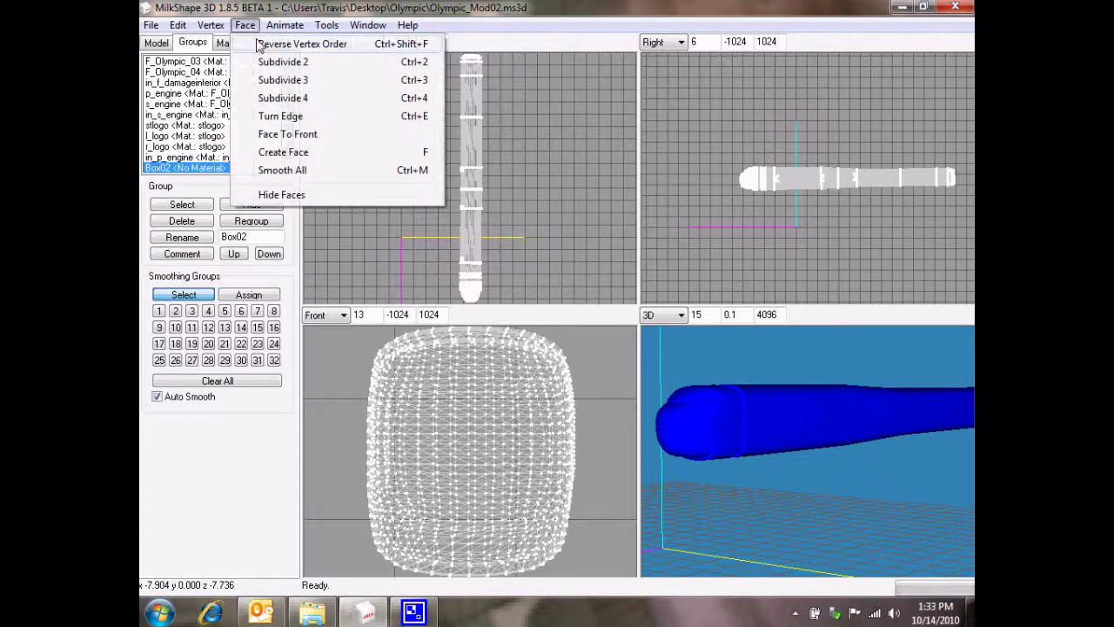
click(258, 46)
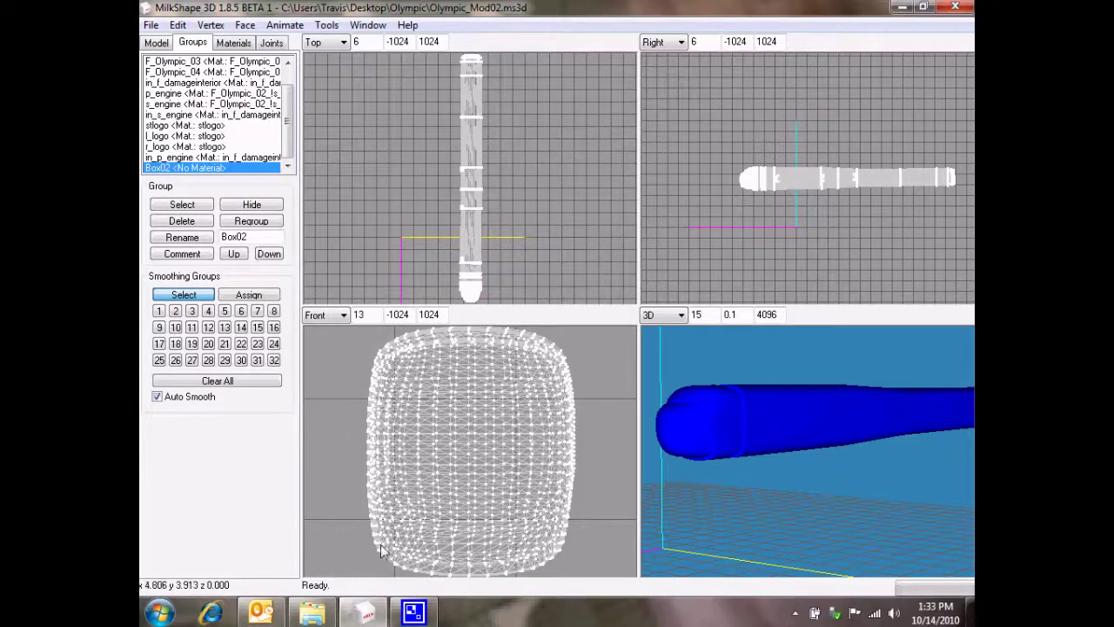
click(795, 613)
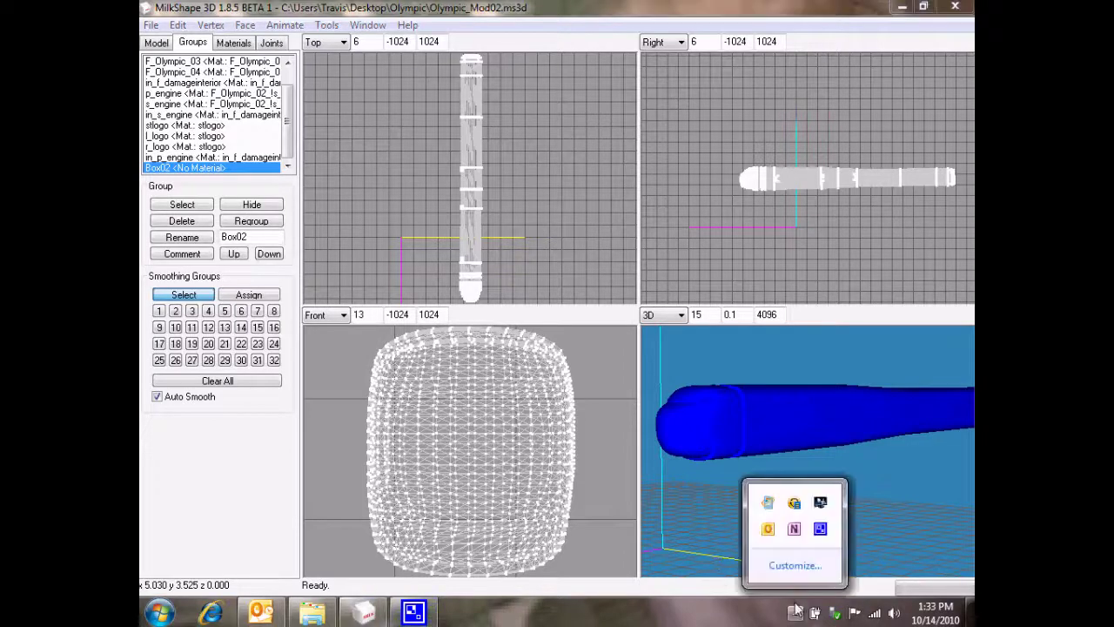